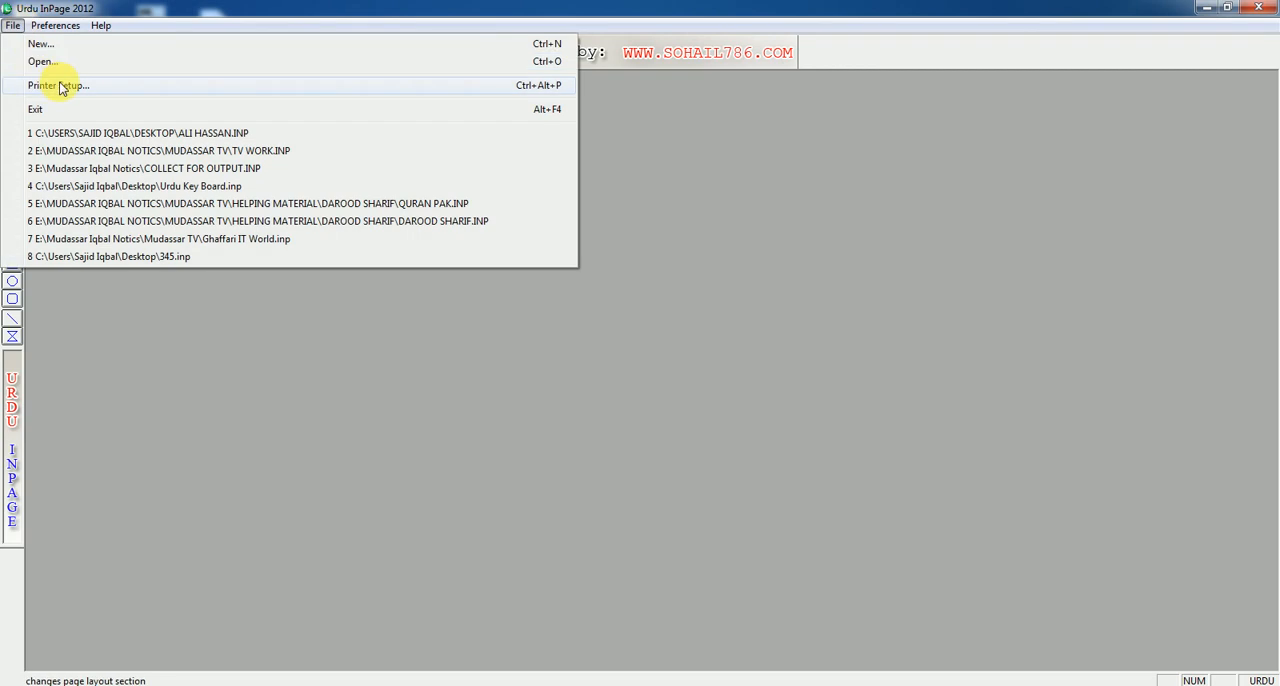
Step: Create a new A4 portrait document with right-to-left direction and 0.5" margins
left_click(67, 58)
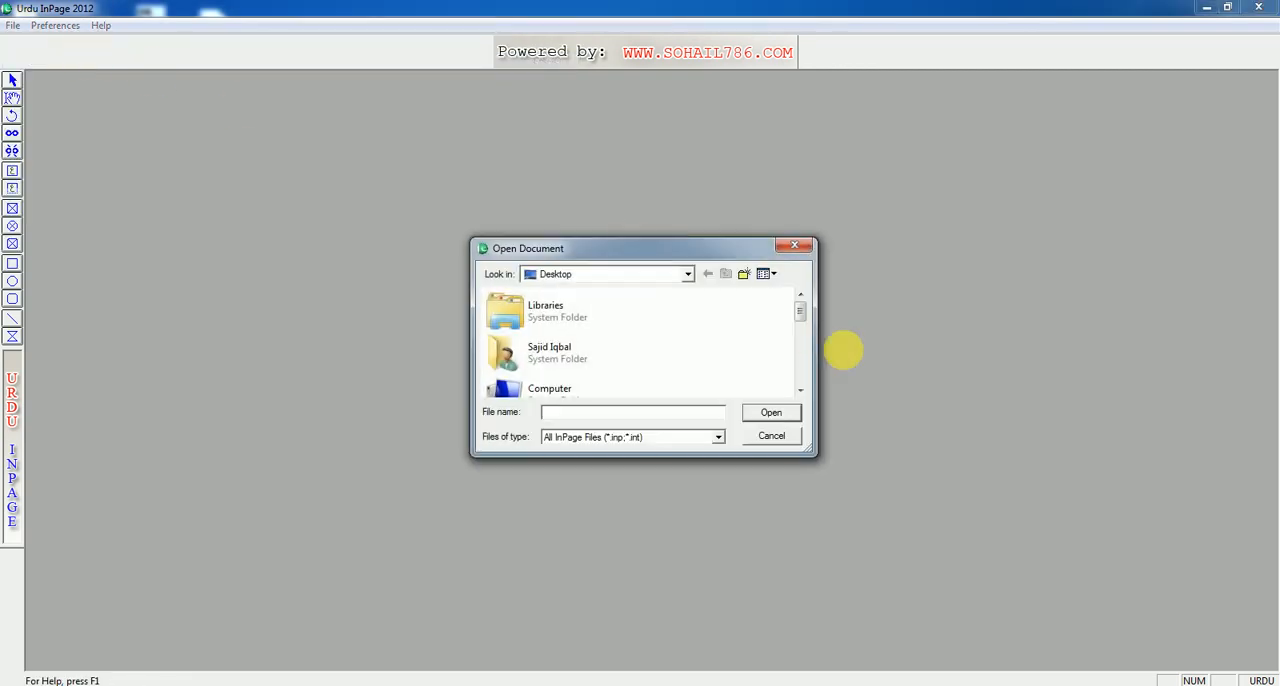
left_click(788, 433)
left_click(14, 27)
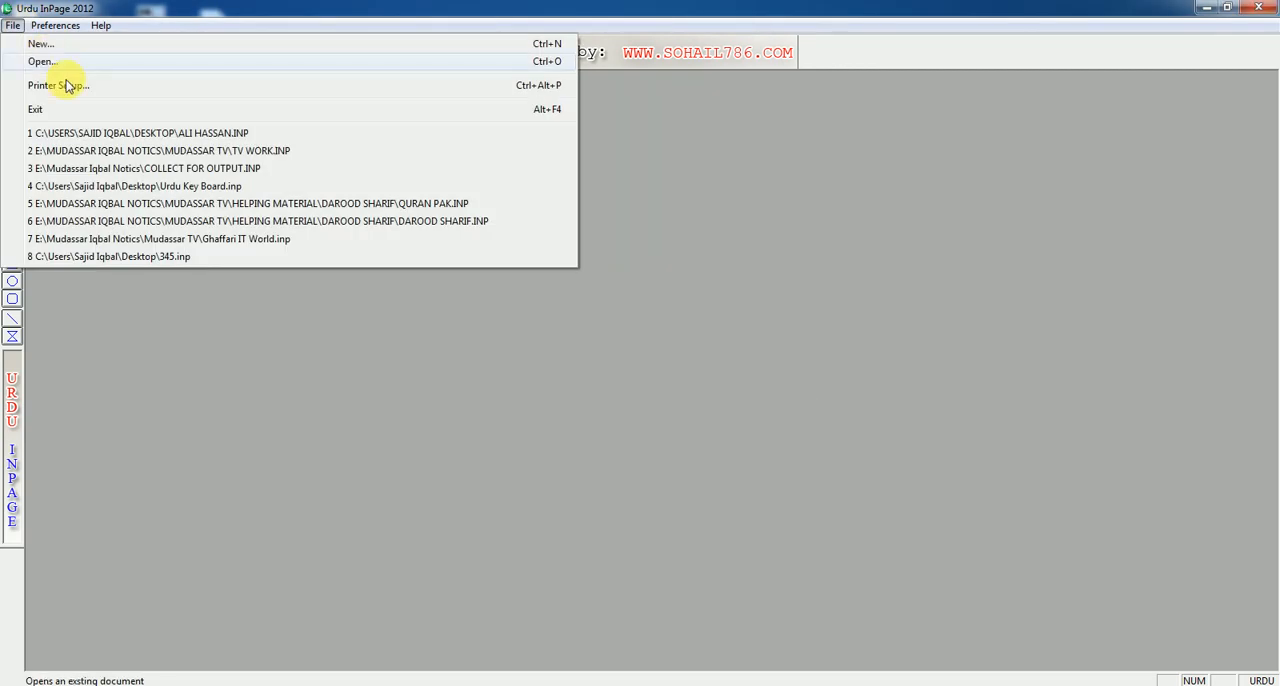
left_click(45, 43)
left_click(764, 298)
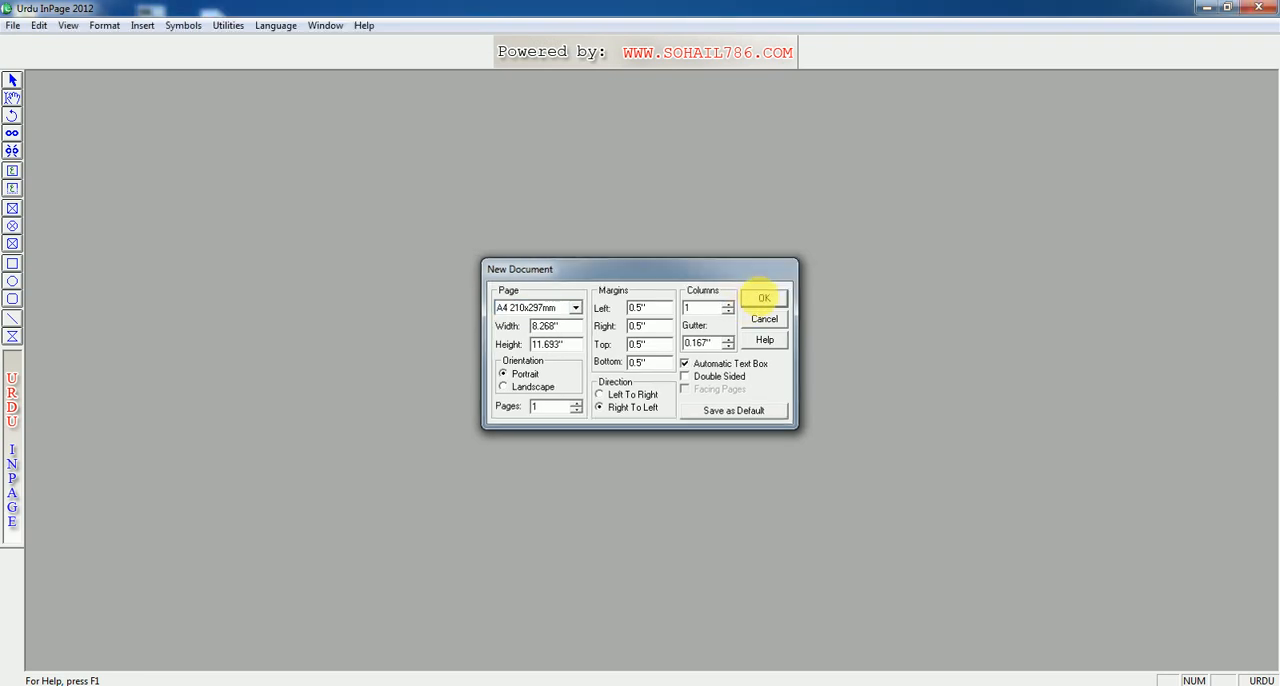
key("ctrl+2")
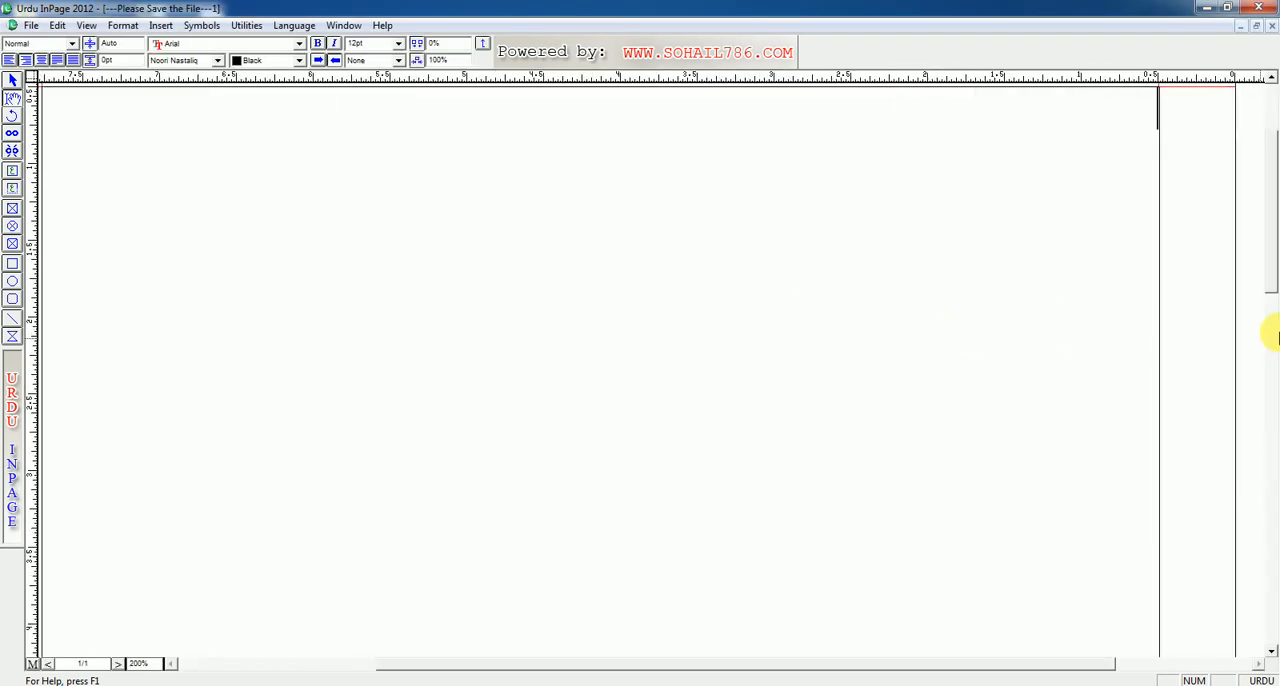
Step: Write the Urdu line "کوئی قابل ہو تو شانیں کئی دیتے ہیں" at the top of the page
type("کوئی کا")
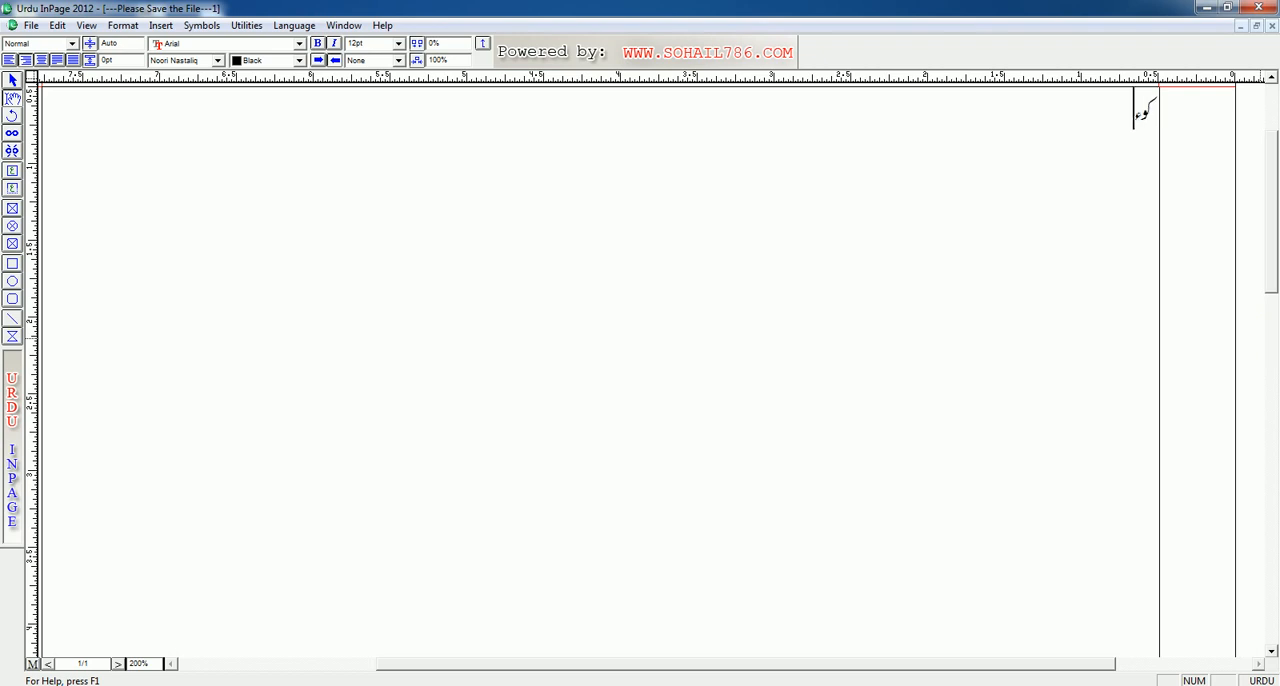
key("BackSpace")
key("BackSpace")
type("قابل ہو تو ہم")
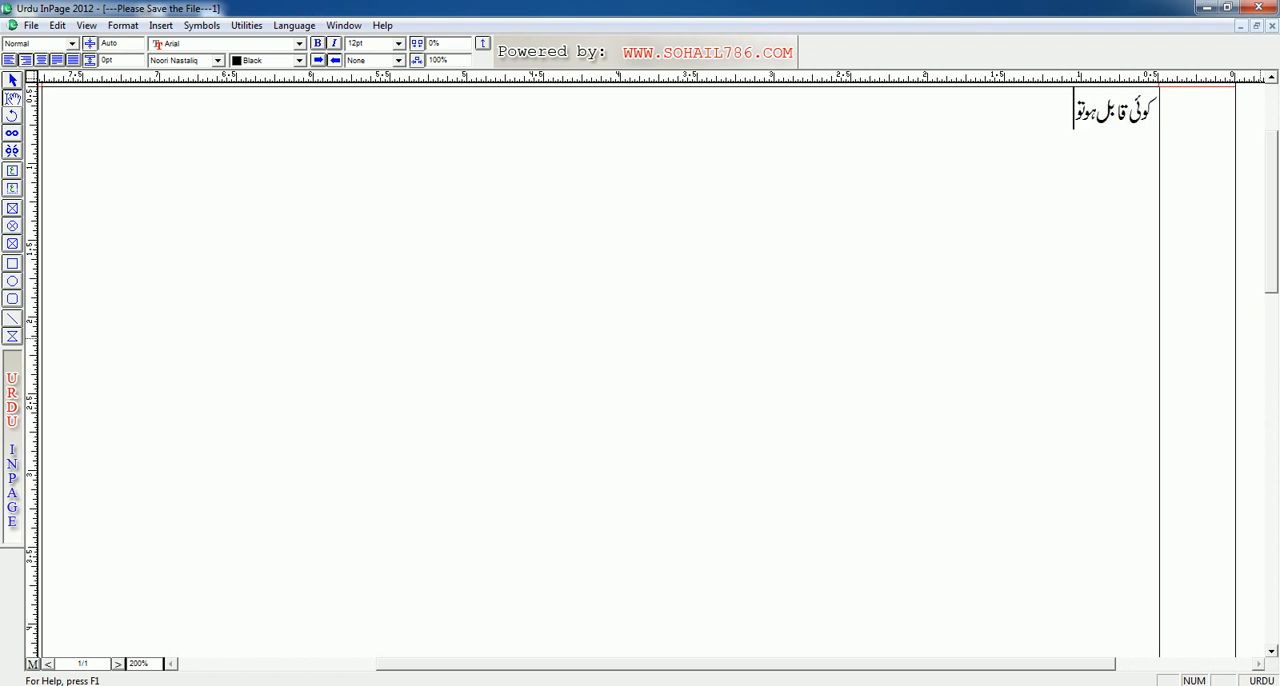
key("BackSpace")
key("BackSpace")
key("BackSpace")
type("ا")
key("BackSpace")
type("شائیں کئی د")
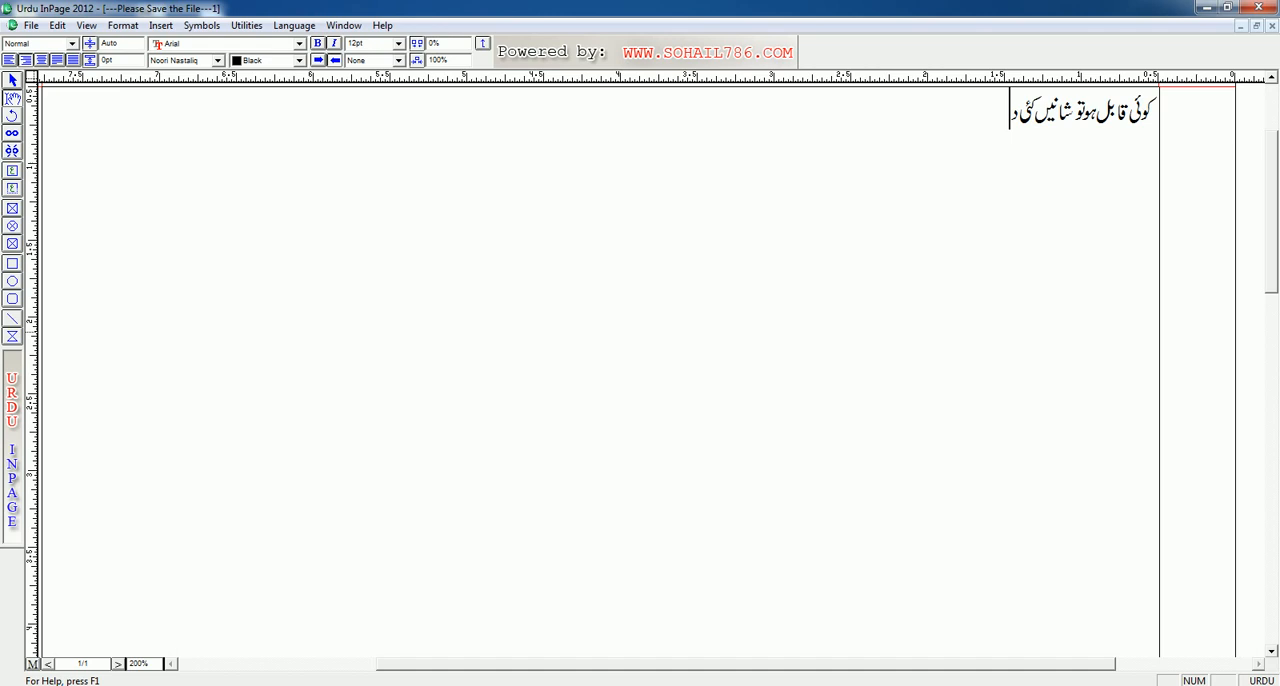
type("یتے ہیں")
Step: Add a second line containing the separate letters "ع چ ی" followed by an Urdu comma
key("F12")
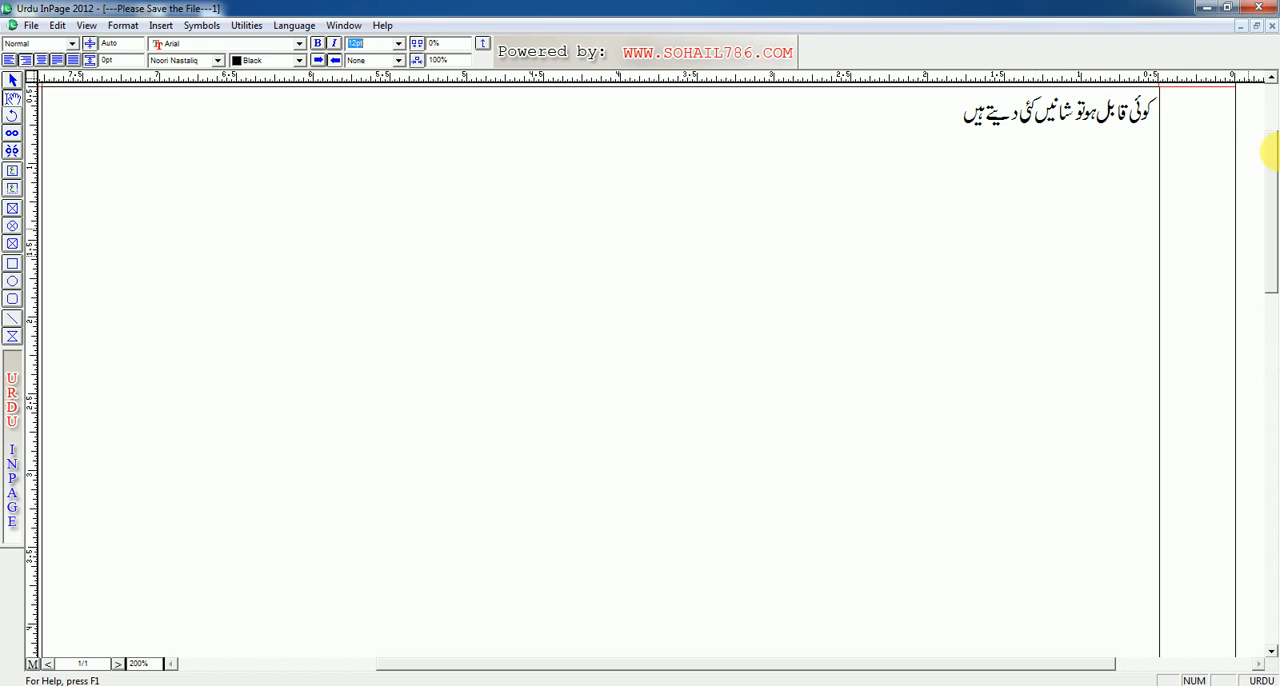
left_click(1092, 104)
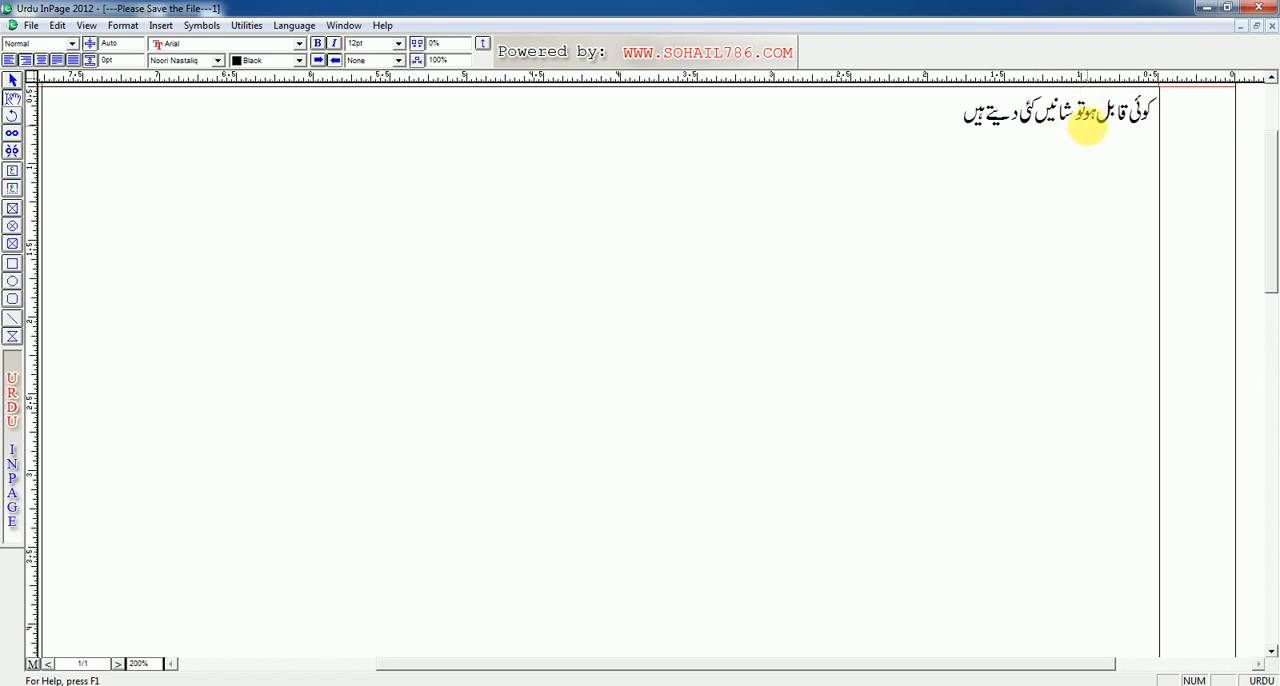
left_click(145, 663)
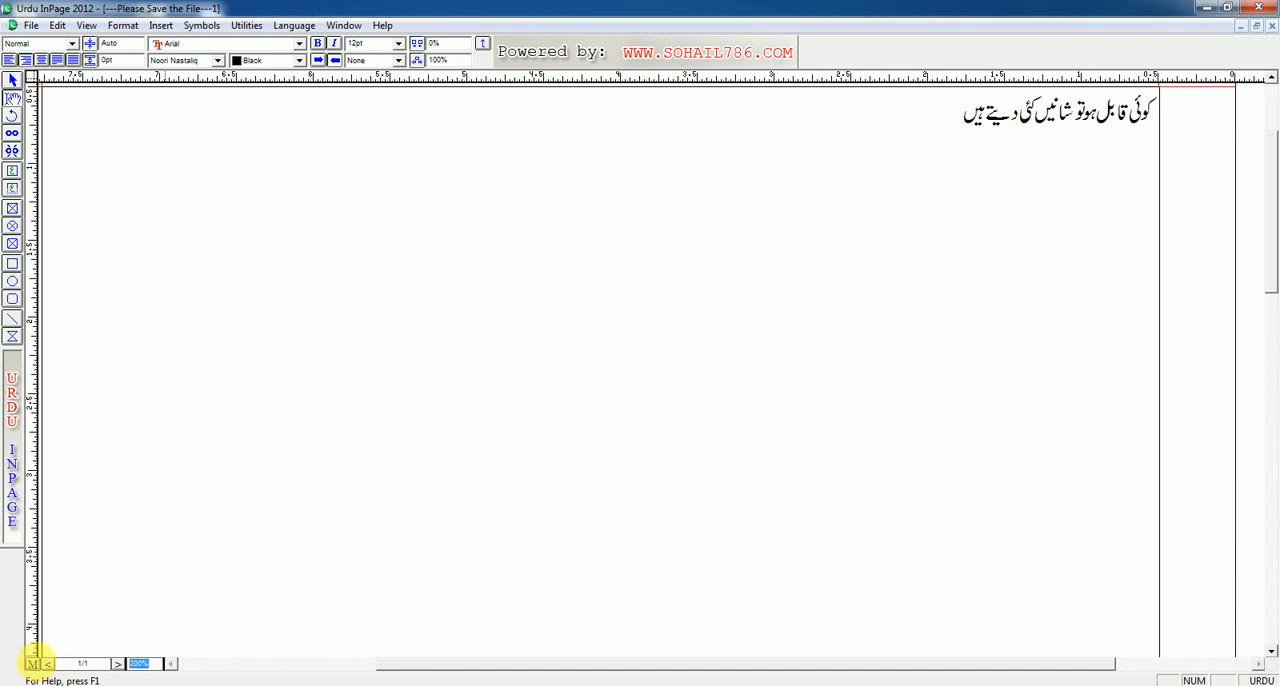
type("30")
key("Return")
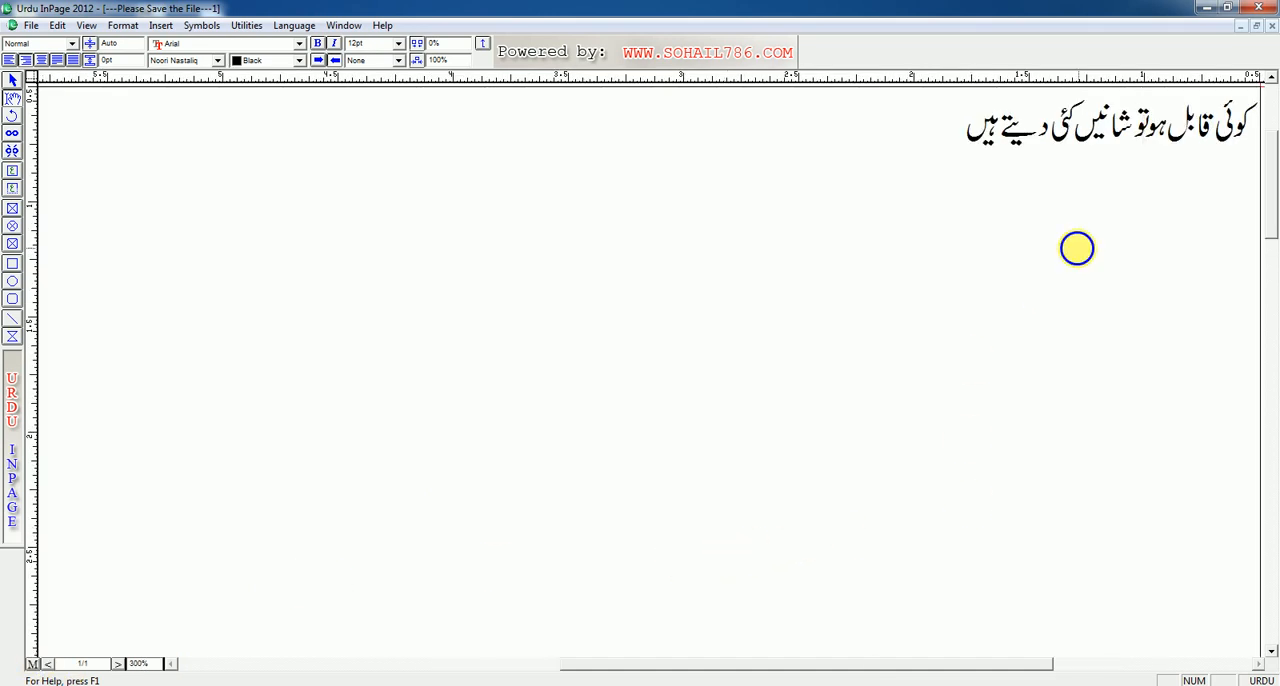
left_click_drag(1077, 248, 820, 352)
left_click(653, 262)
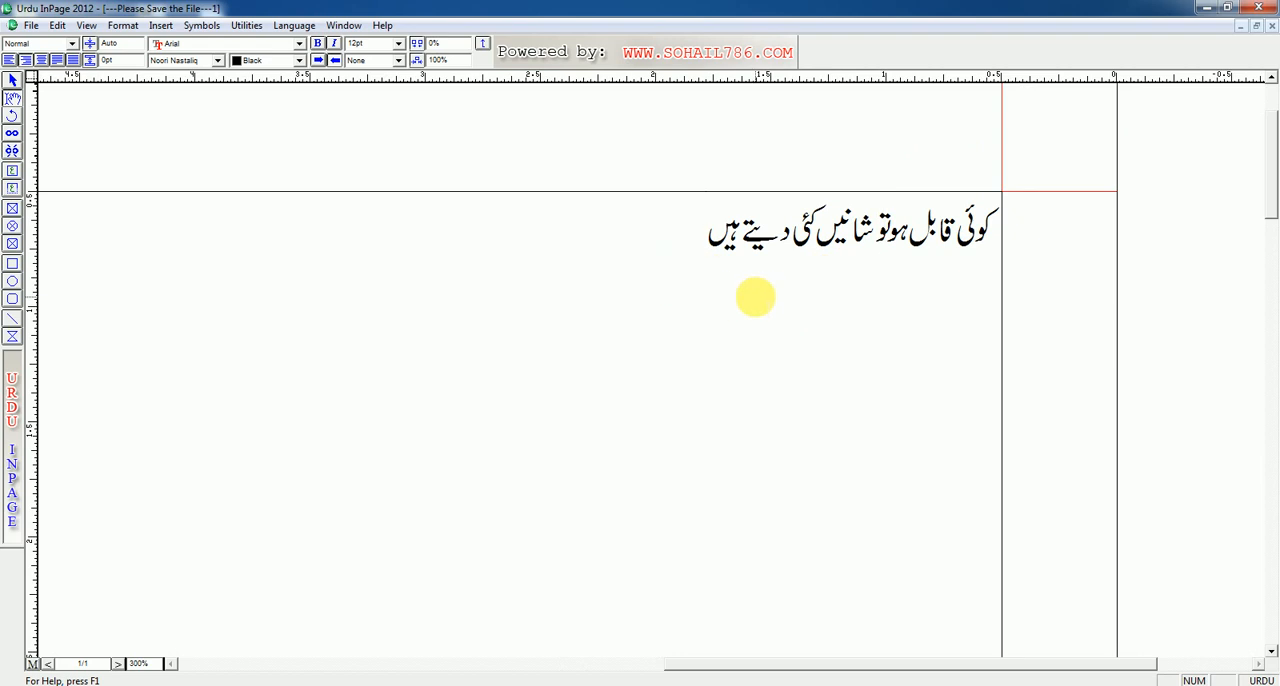
key("Return")
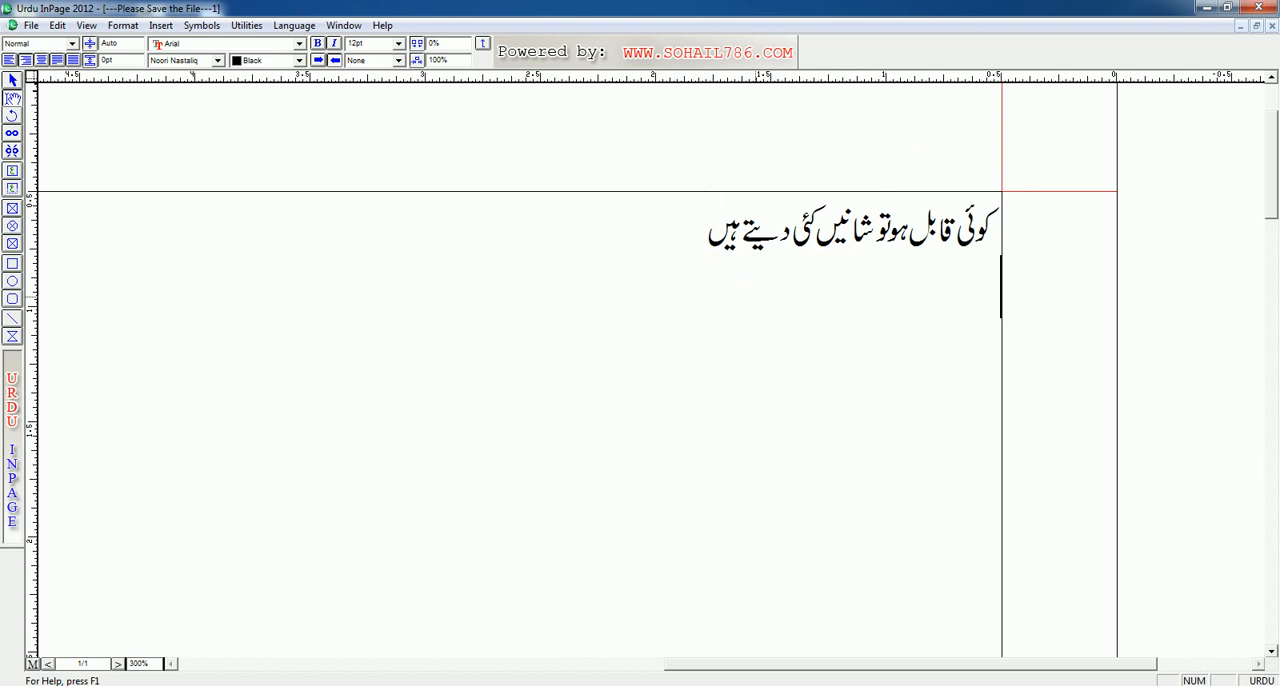
type("عععع")
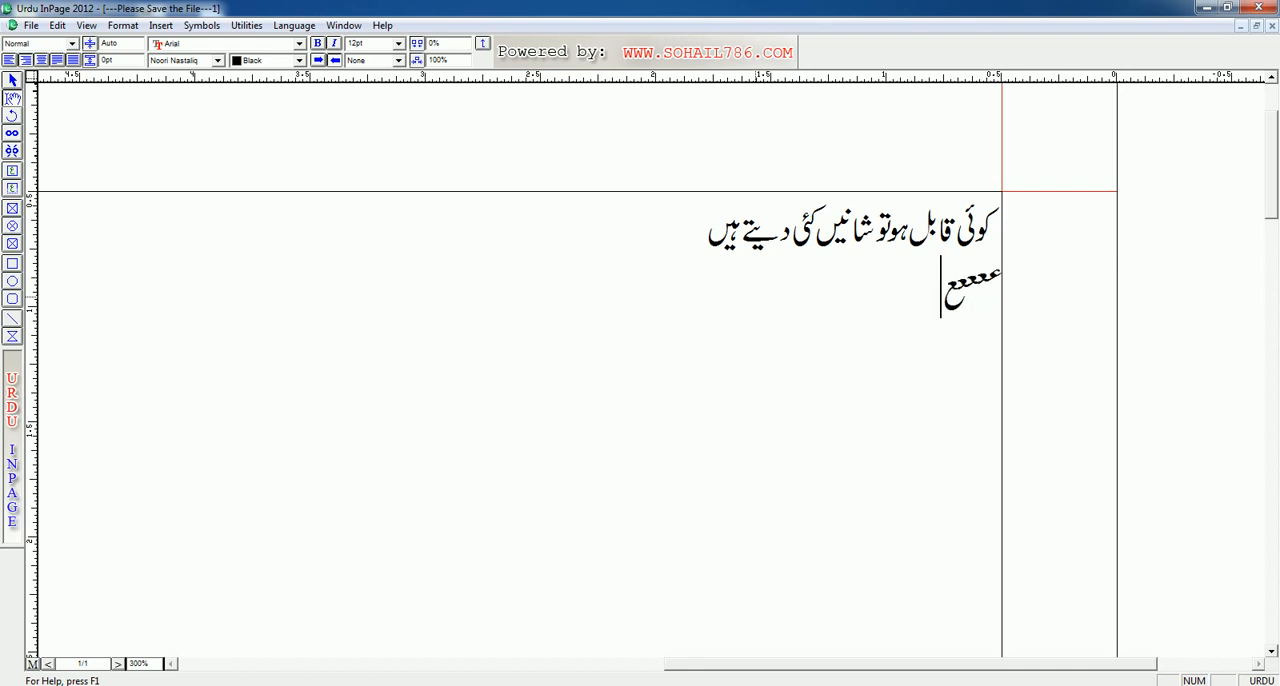
key("BackSpace")
key("BackSpace")
key("BackSpace")
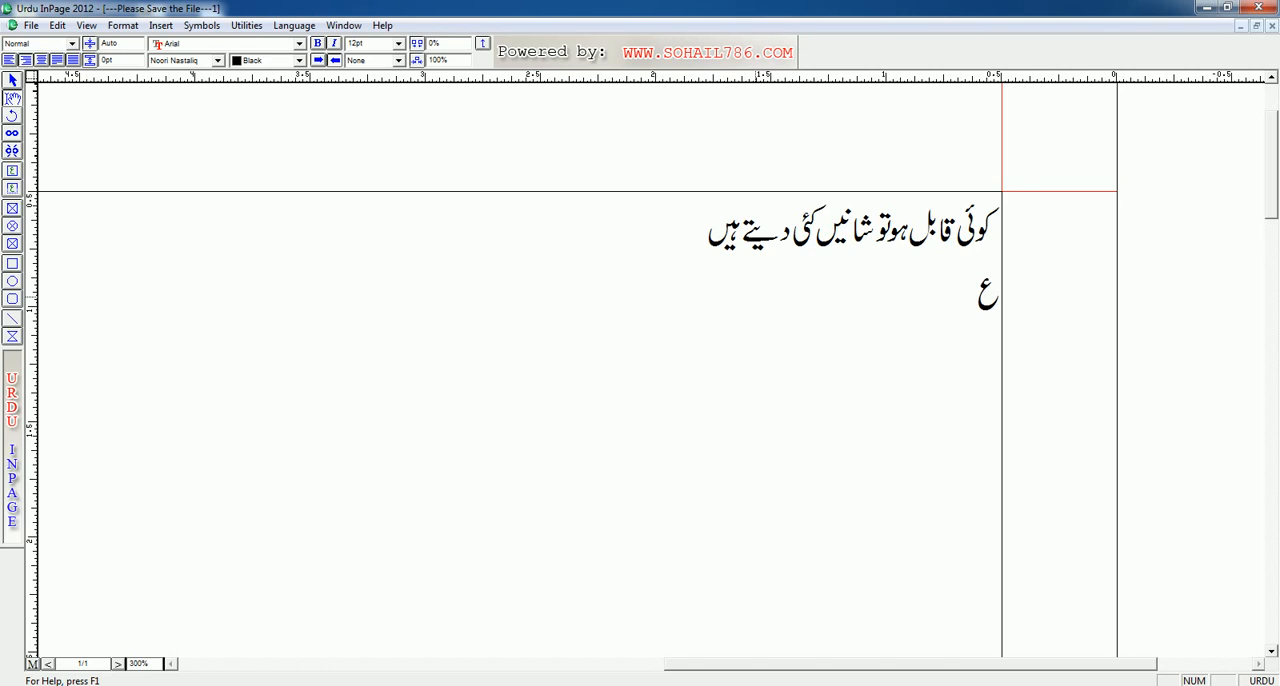
type("چ ی،")
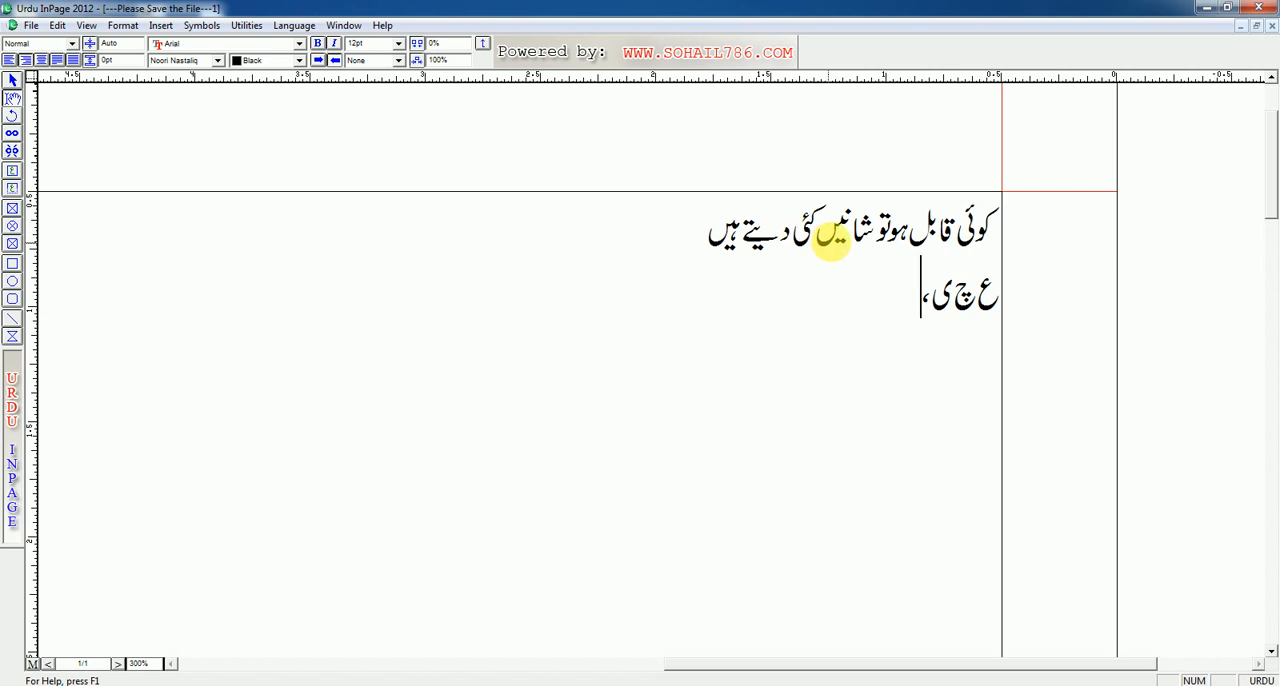
left_click(886, 231)
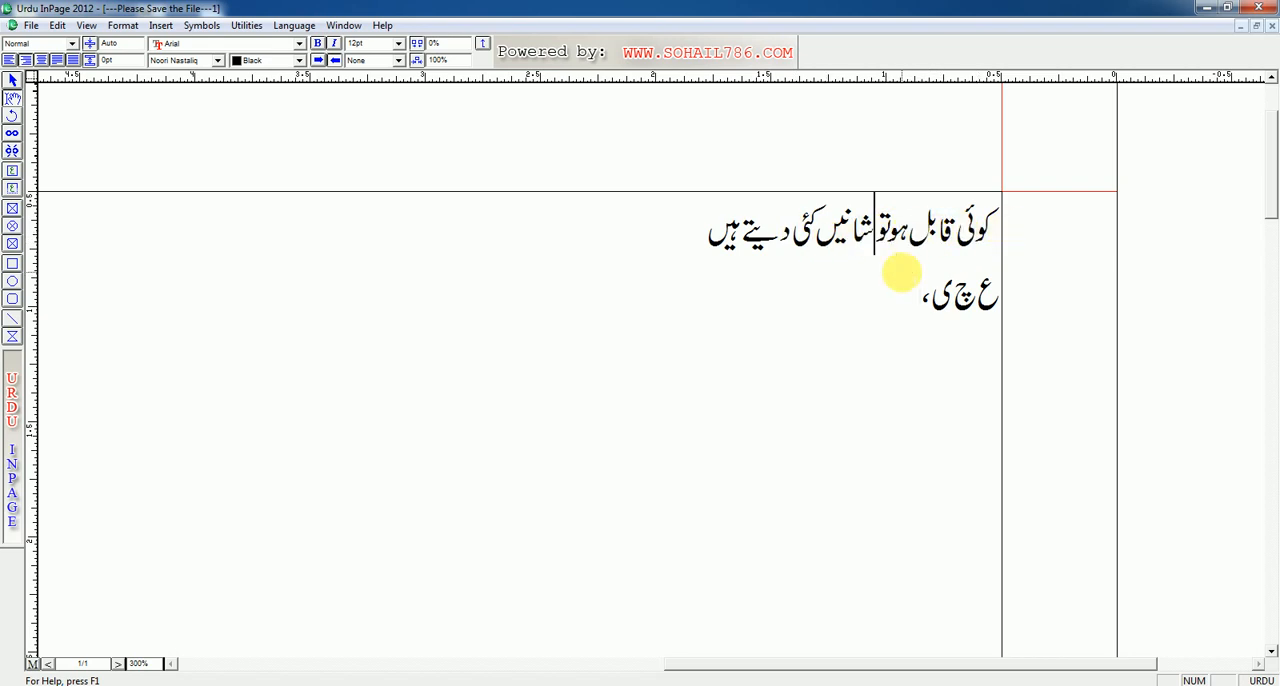
type("،")
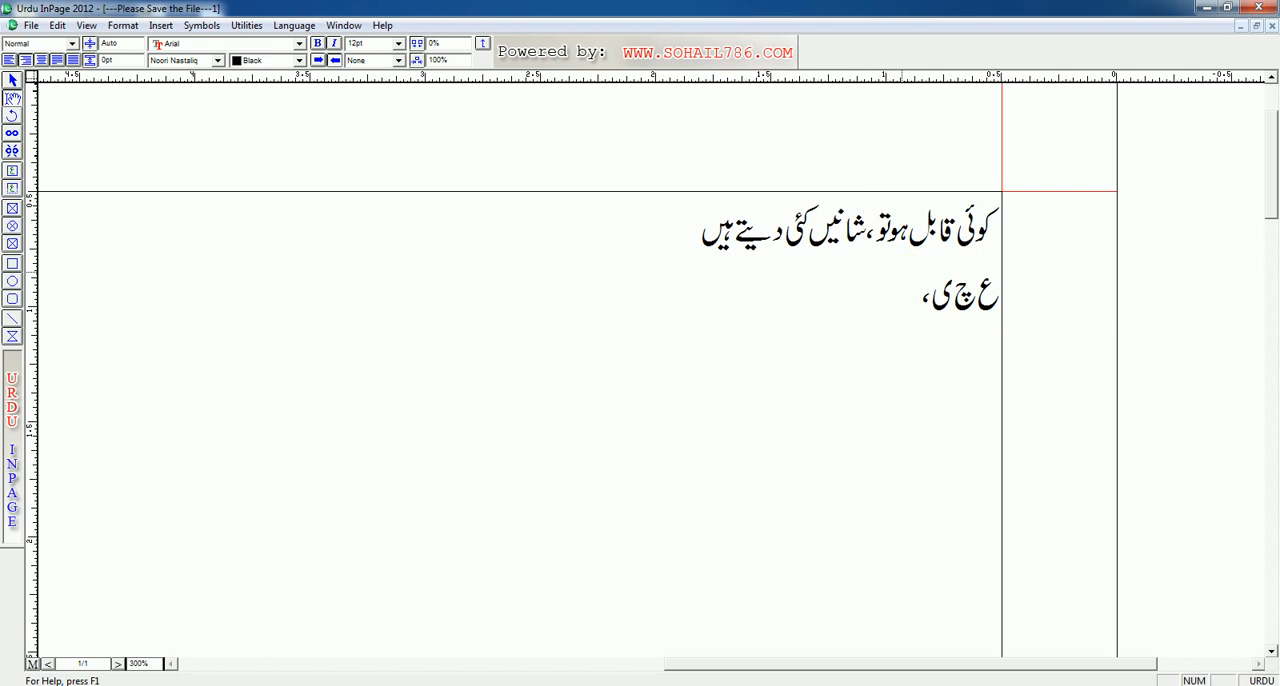
key("BackSpace")
Step: Add an Urdu comma at the end of the first line, after "ہیں"
left_click(704, 229)
type("،")
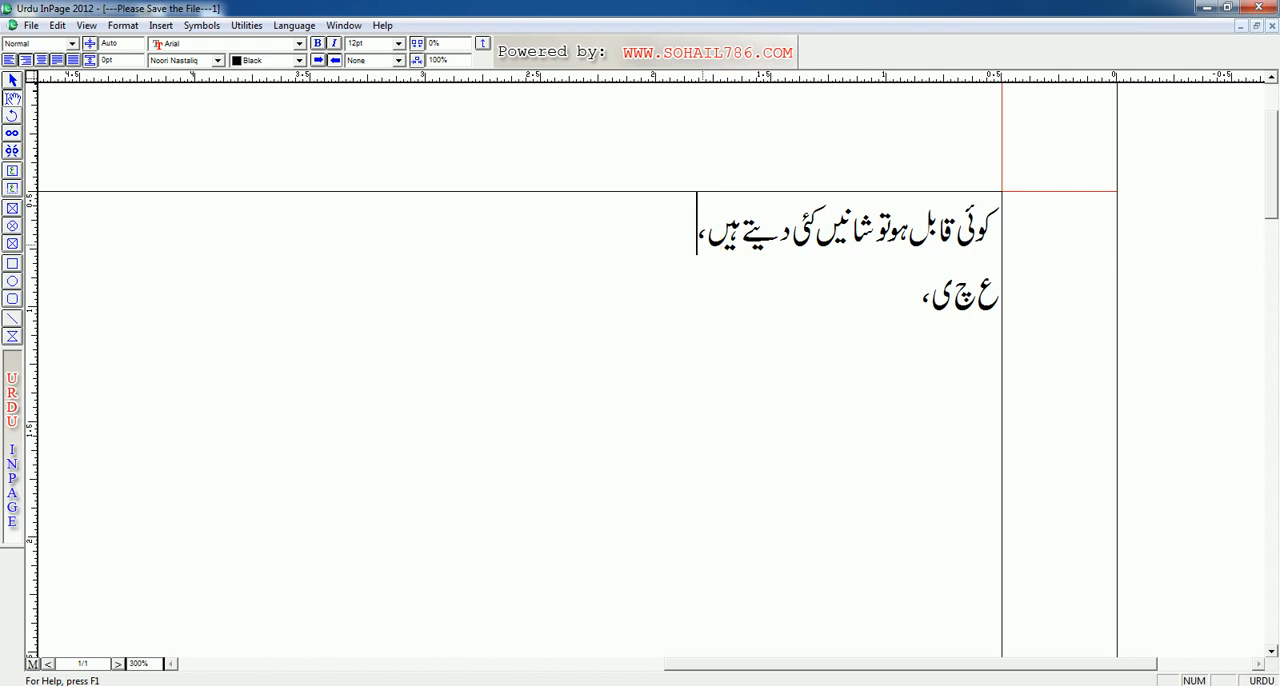
Step: Append "حضرت موسیٰؑ" to the second line, including the superscript alef and the small ع honorific sign
left_click(861, 282)
left_click(891, 298)
type("حضرت موسیٰؑ")
key("BackSpace")
type("ع")
key("BackSpace")
key("BackSpace")
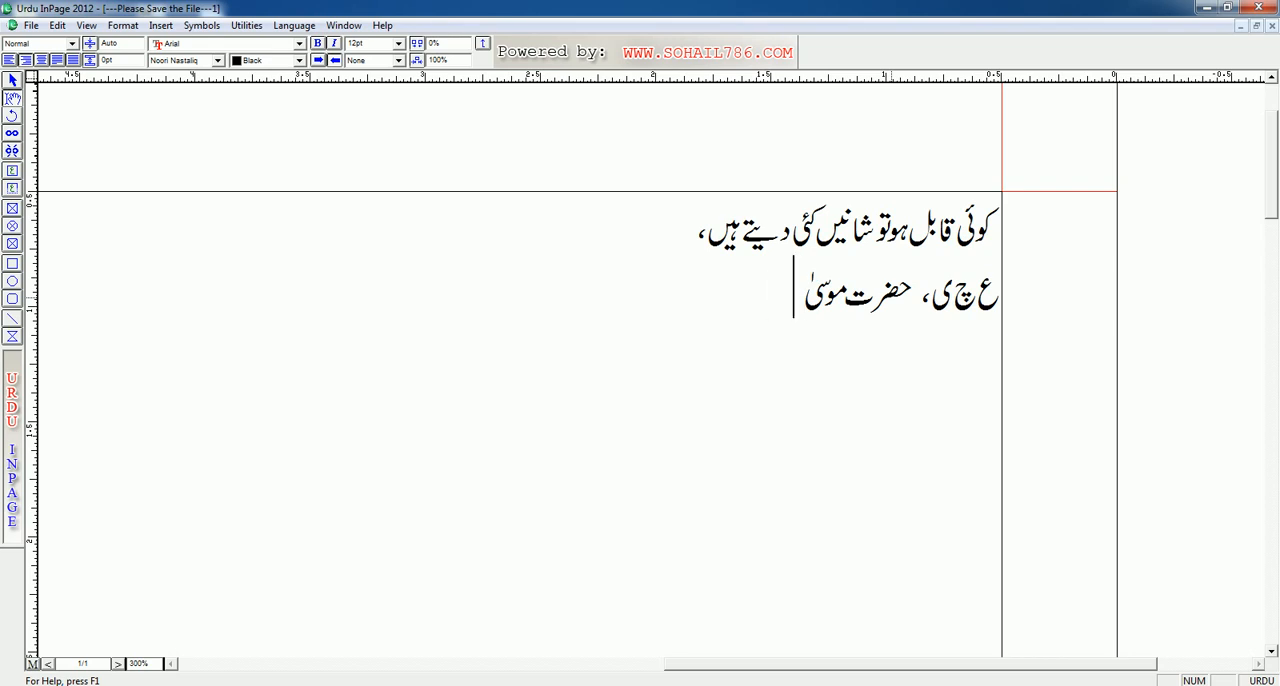
type("ؑ")
type("ؑ")
key("BackSpace")
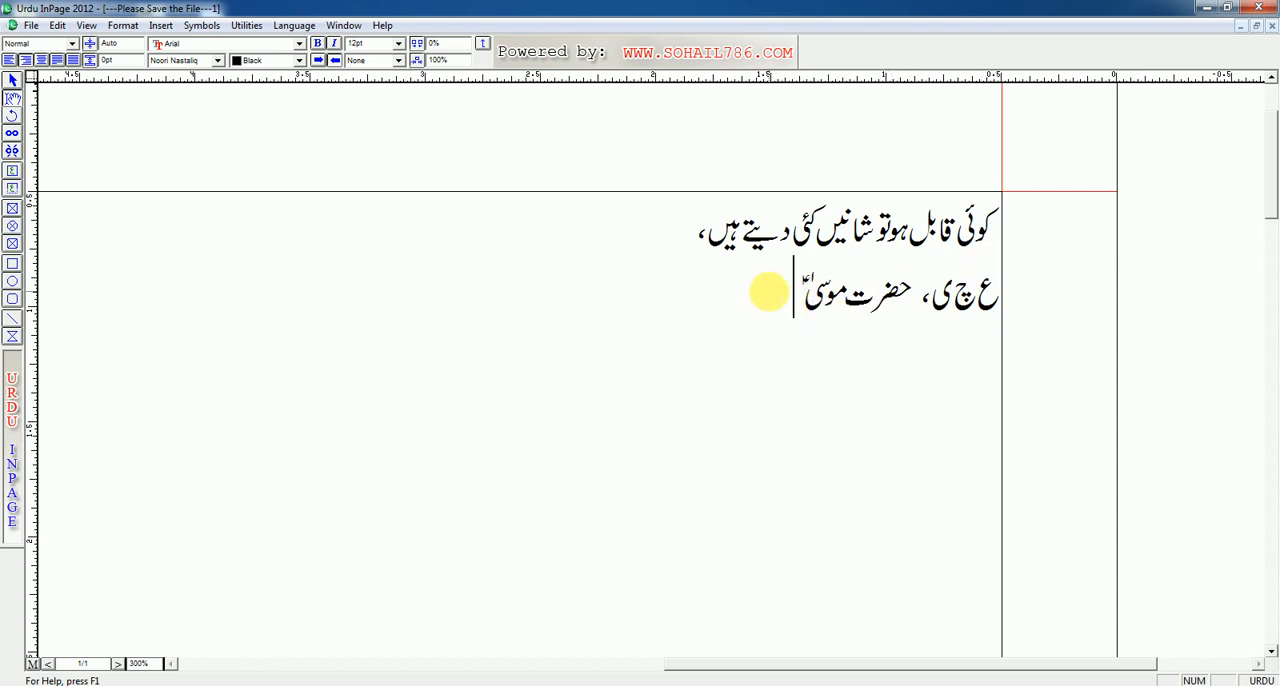
Step: Try adding the word "ثم" after "حضرت موسیٰؑ" on the second line
type("ش")
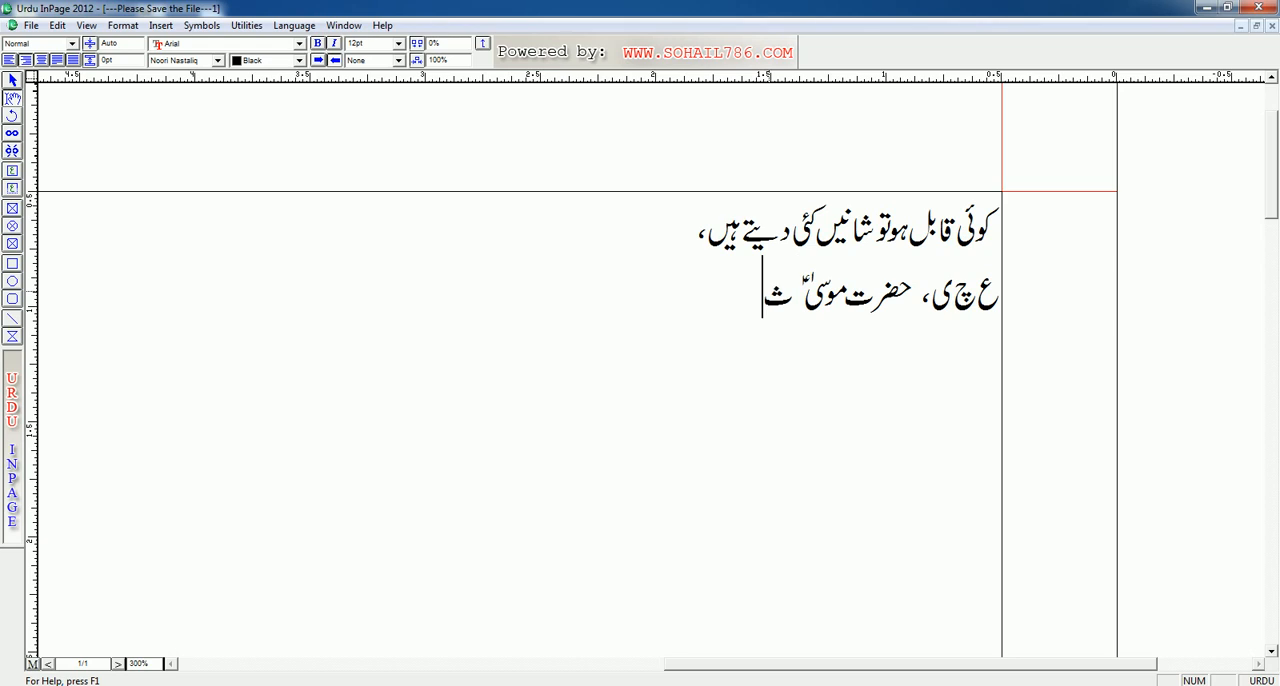
type("م")
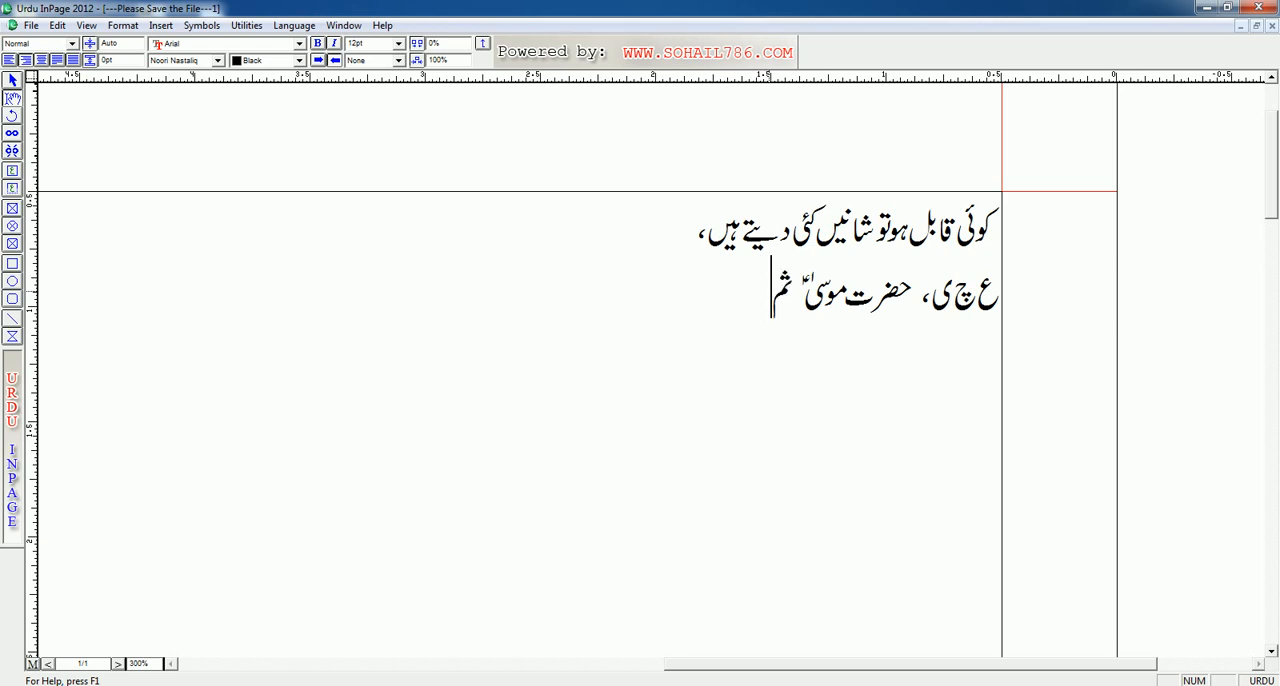
type("ر")
key("BackSpace")
key("BackSpace")
key("BackSpace")
Step: Delete the end of the second line back to "حضرت م"
type("ی")
key("BackSpace")
key("BackSpace")
key("BackSpace")
type("ٰ")
key("BackSpace")
key("BackSpace")
key("BackSpace")
key("BackSpace")
Step: Write the word "لہٰذا" with its superscript alef after "حضرت م", and remove the stray alef before it
type("ا")
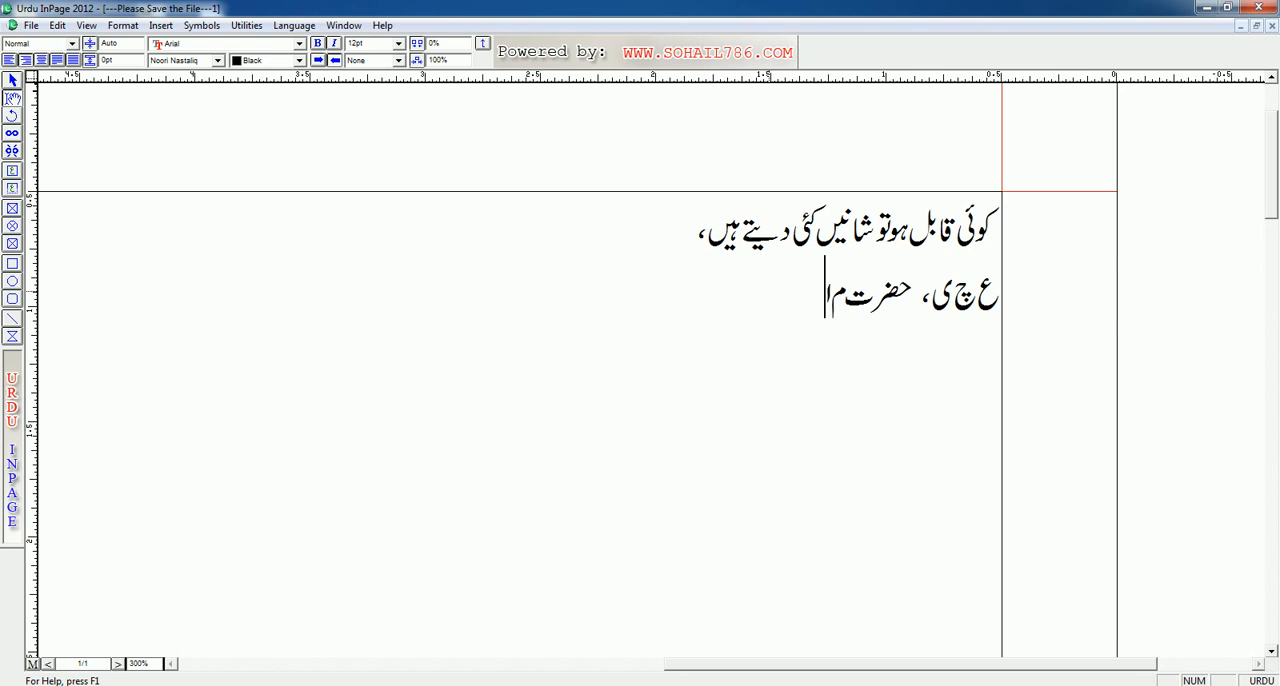
type("لہٰند")
key("BackSpace")
key("BackSpace")
type("ذا")
key("Right")
key("Right")
key("Right")
key("Right")
key("Right")
key("BackSpace")
key("Delete")
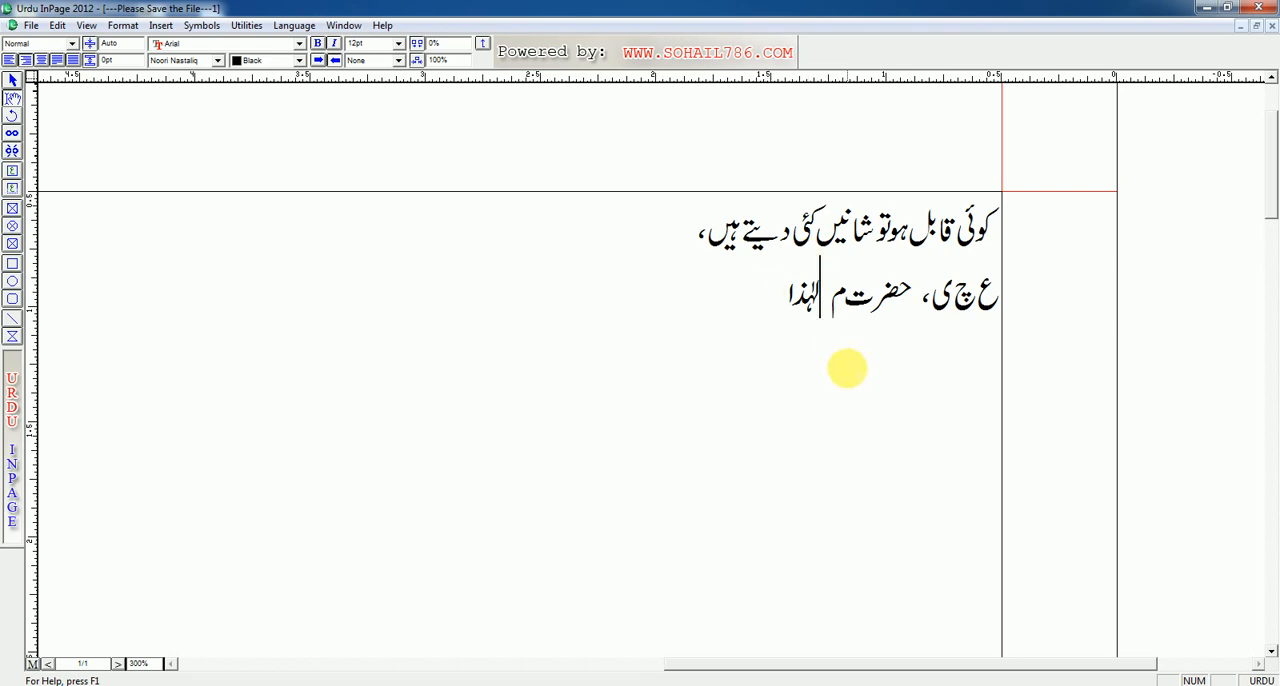
Step: Try writing "کیلی" and a comma after "لہٰذا", and delete everything except the letter "ک"
left_click(755, 288)
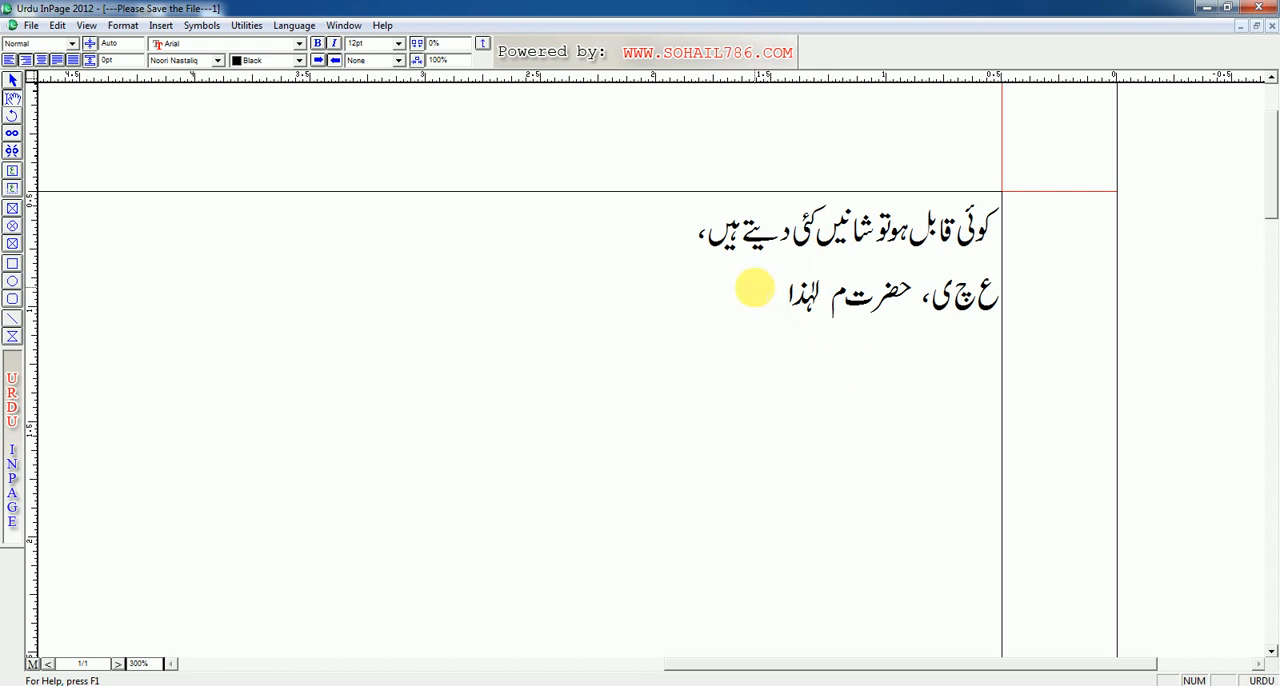
type("کی")
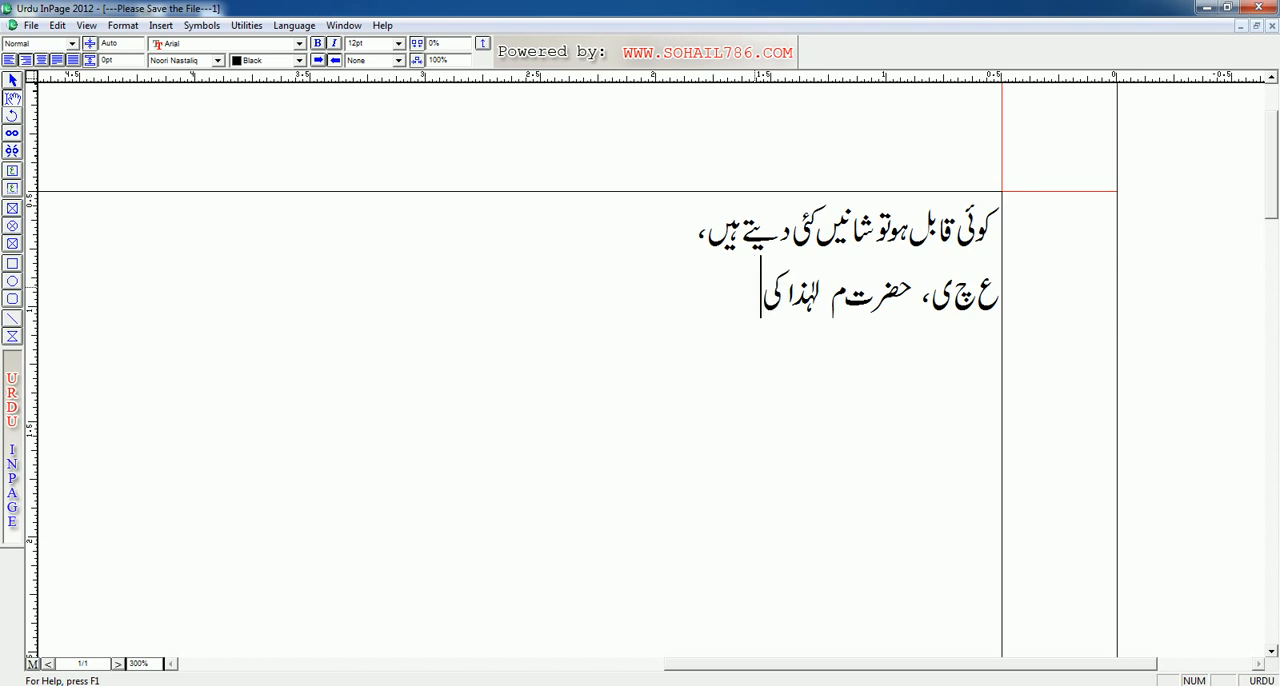
type("لی")
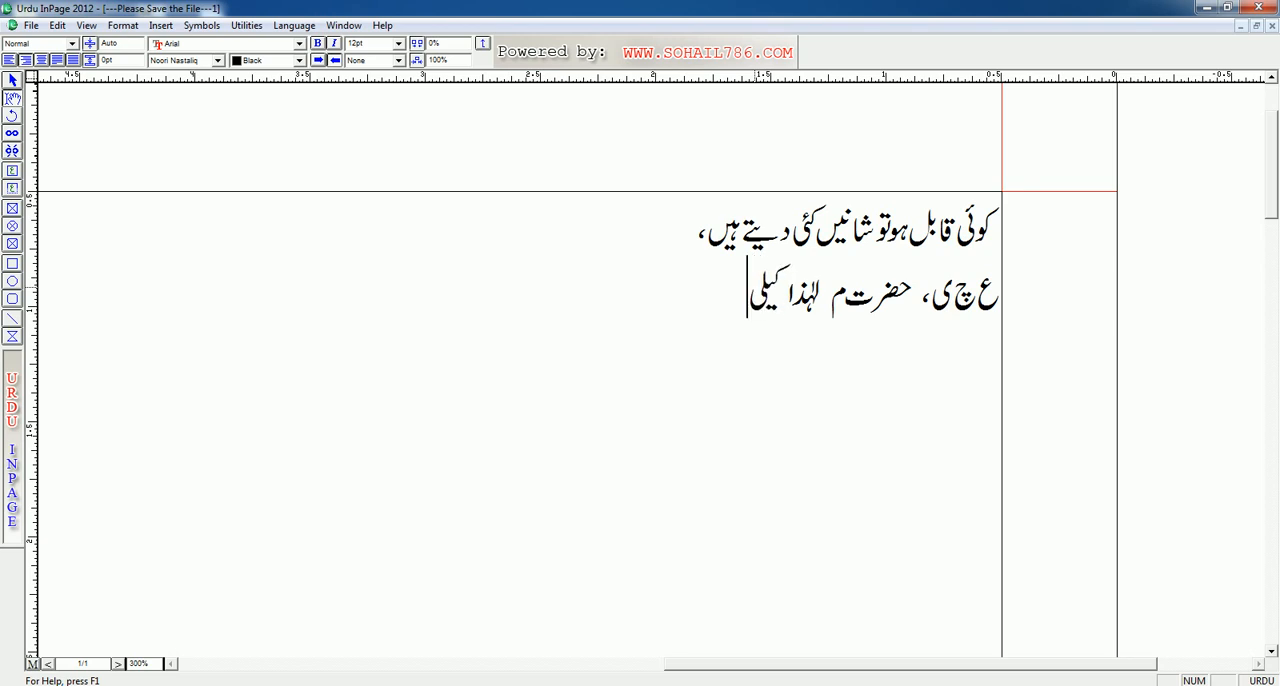
key("BackSpace")
key("BackSpace")
key("BackSpace")
type("لی")
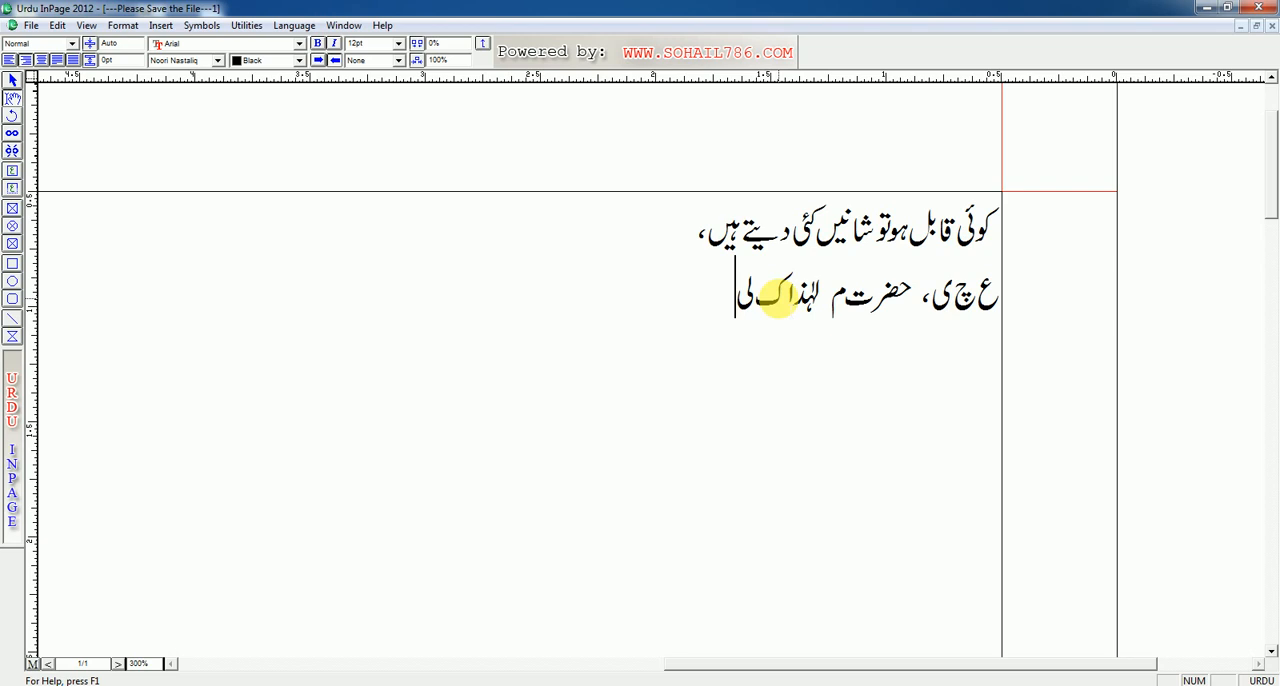
type("،")
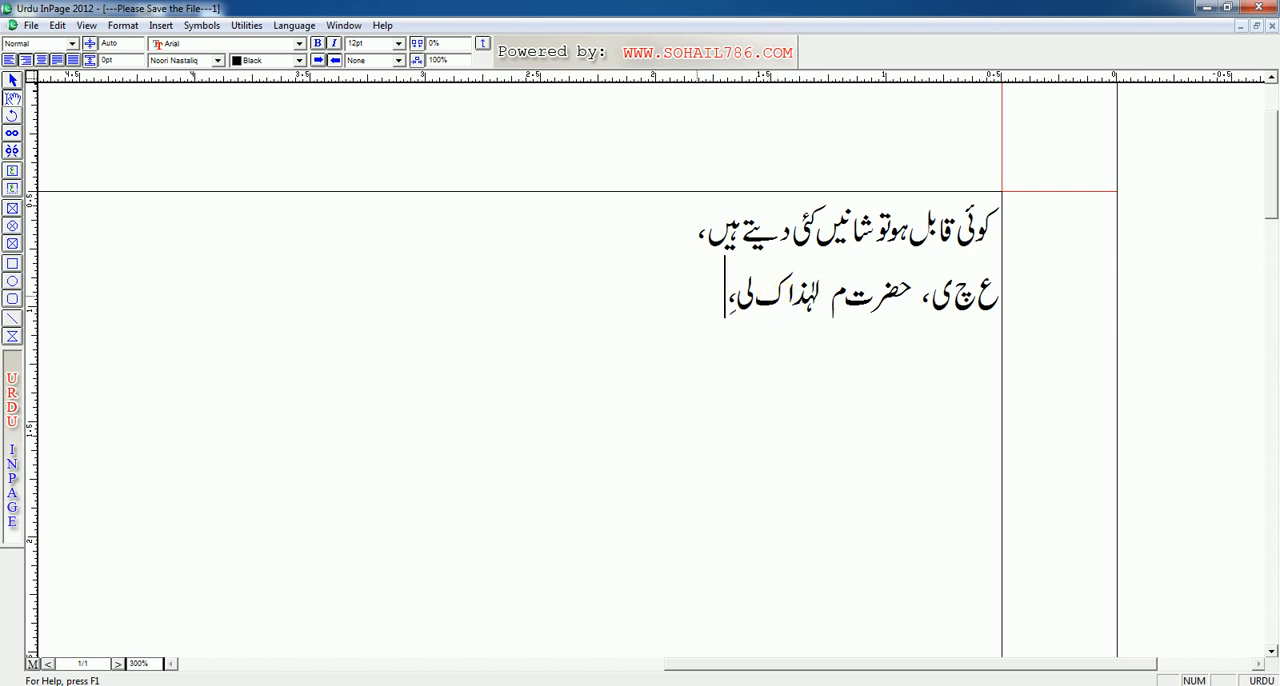
key("BackSpace")
key("BackSpace")
key("BackSpace")
Step: Continue the second line with "اِس نے کِس نے مِس", placing a zer mark under the first letter of each marked word
type("اِس نے")
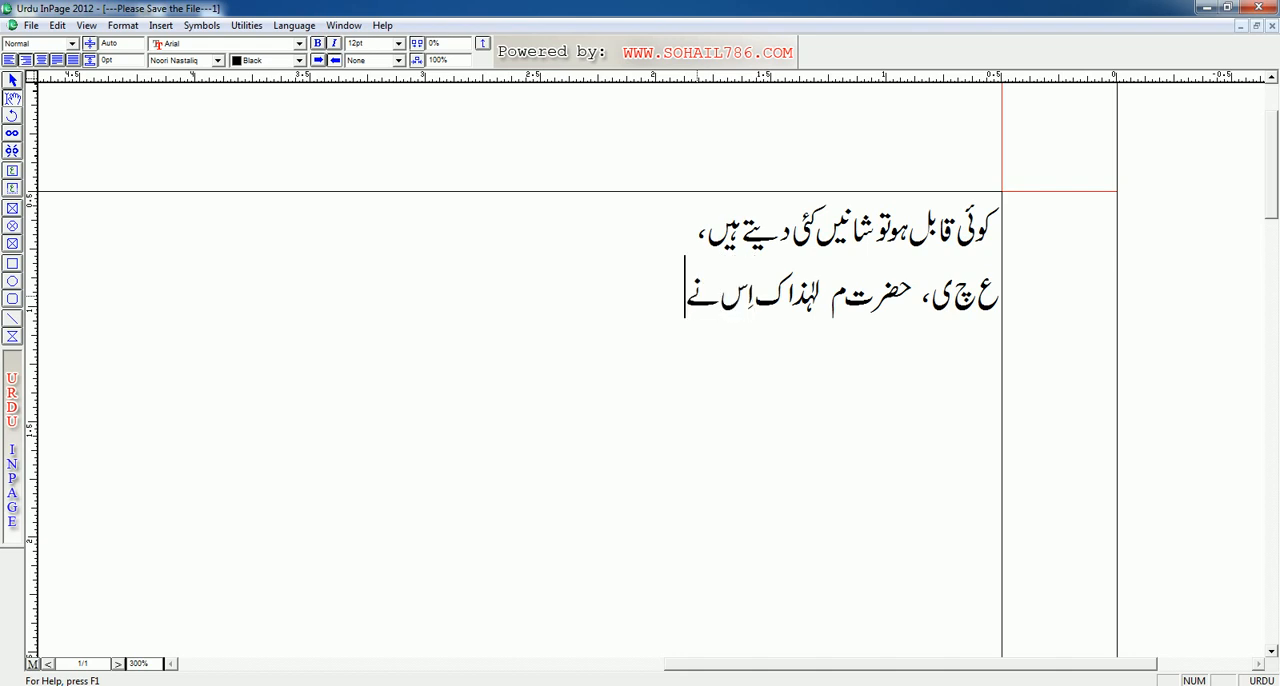
type(" کِس نے ")
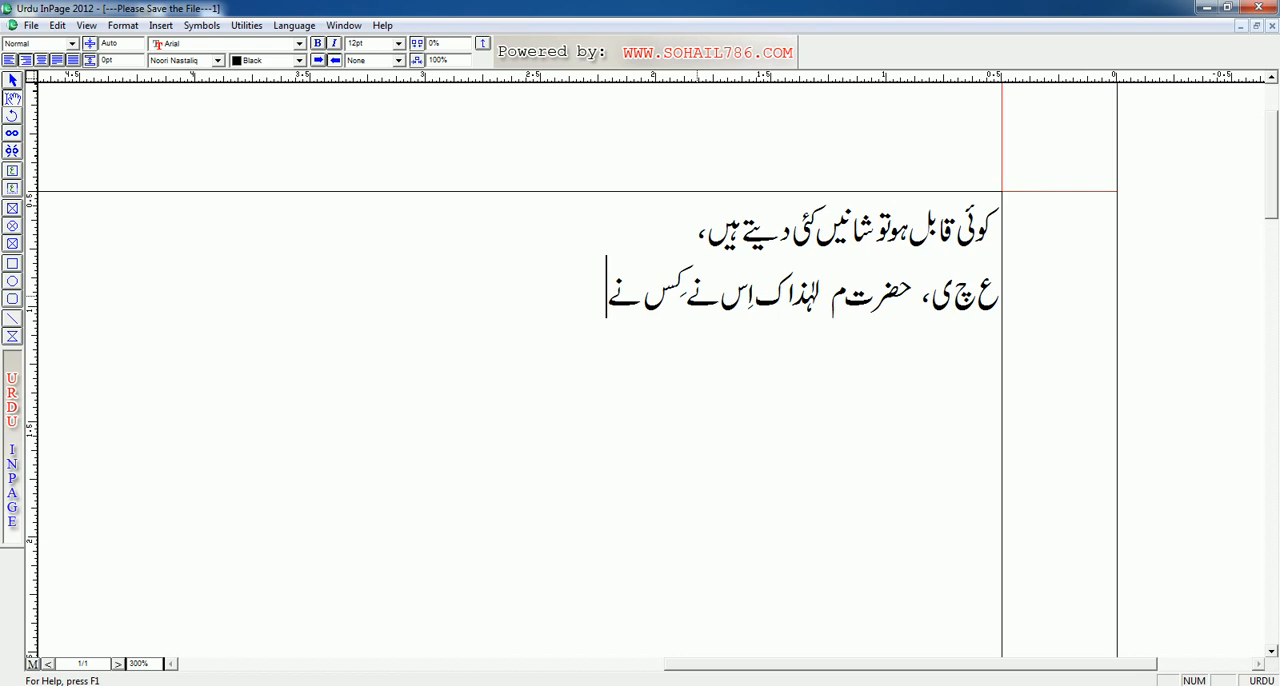
type("م، ک")
key("BackSpace")
key("BackSpace")
type("س")
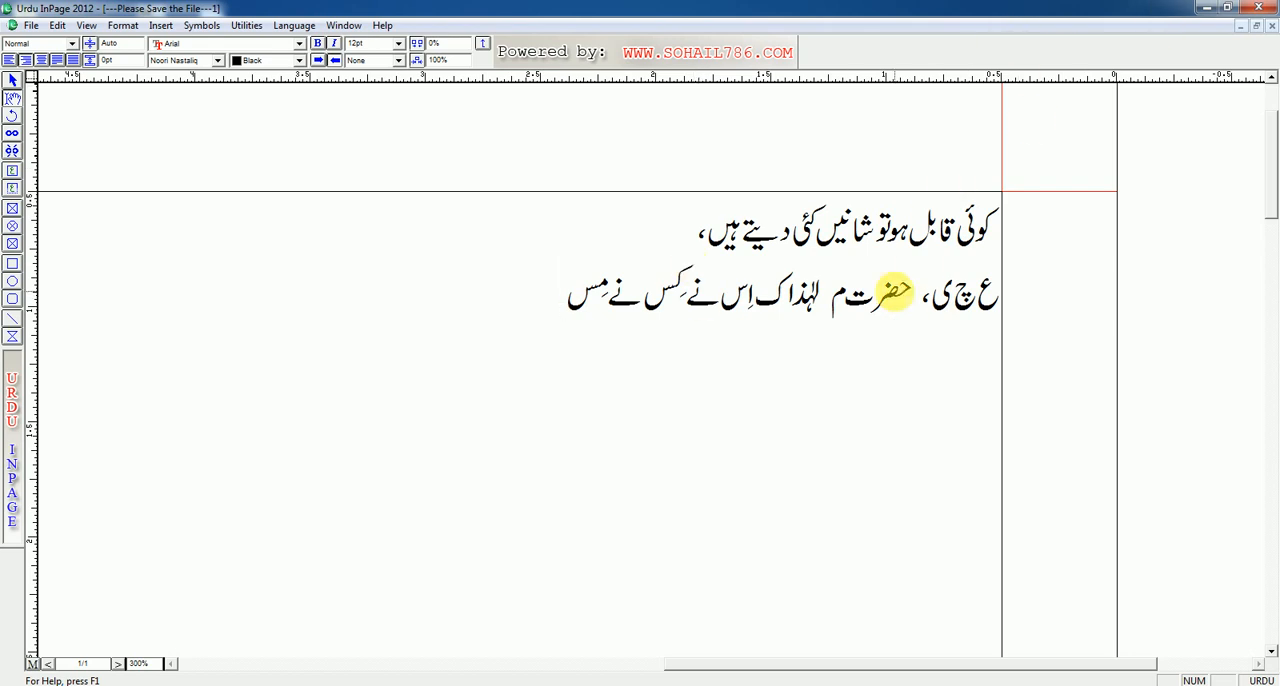
left_click_drag(534, 294, 1008, 215)
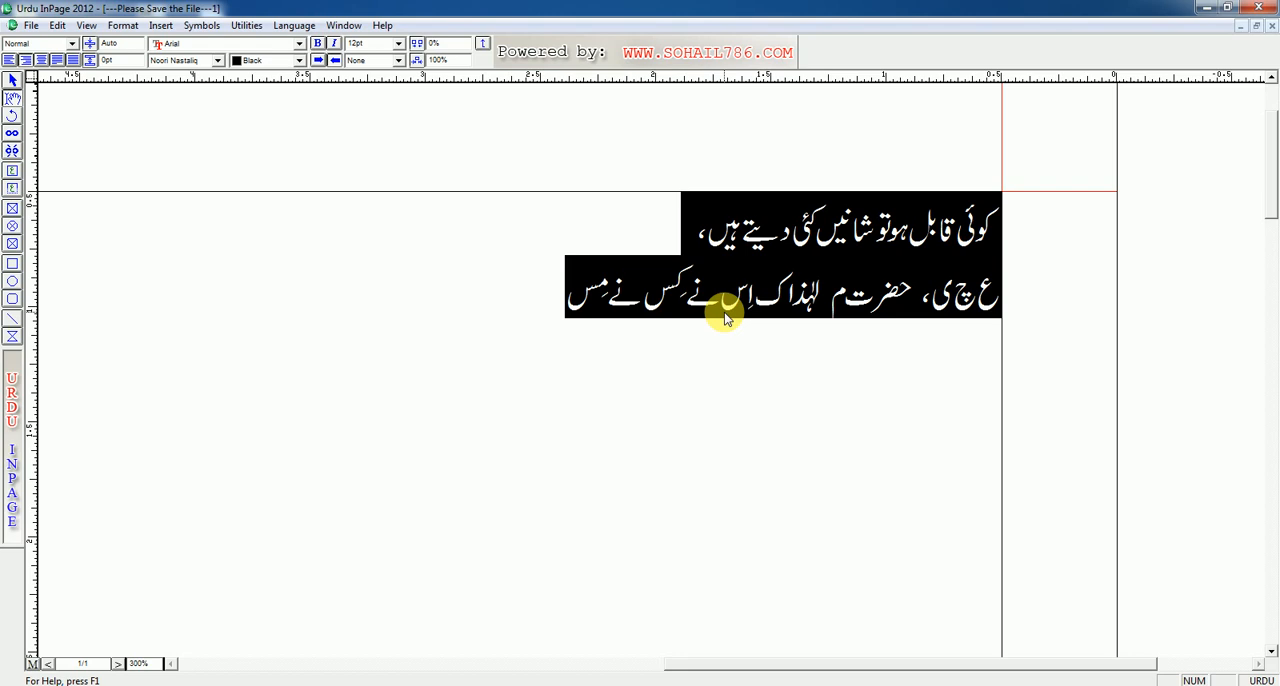
key("ctrl+s")
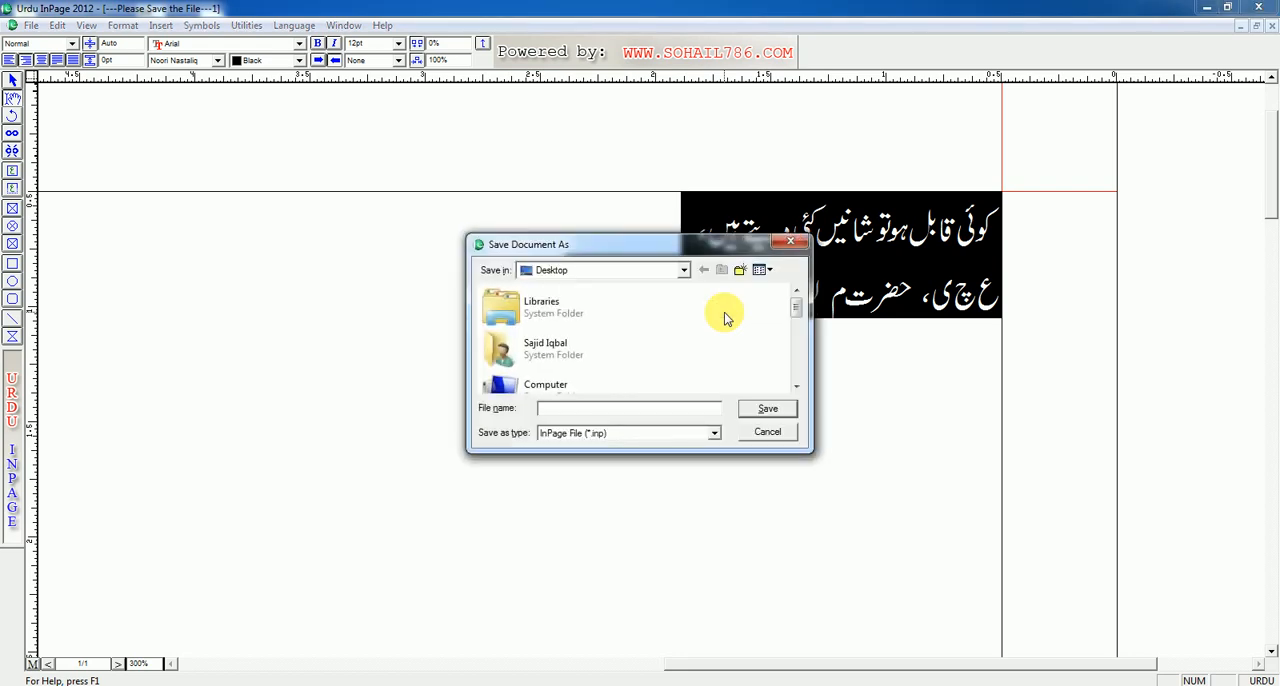
left_click(781, 438)
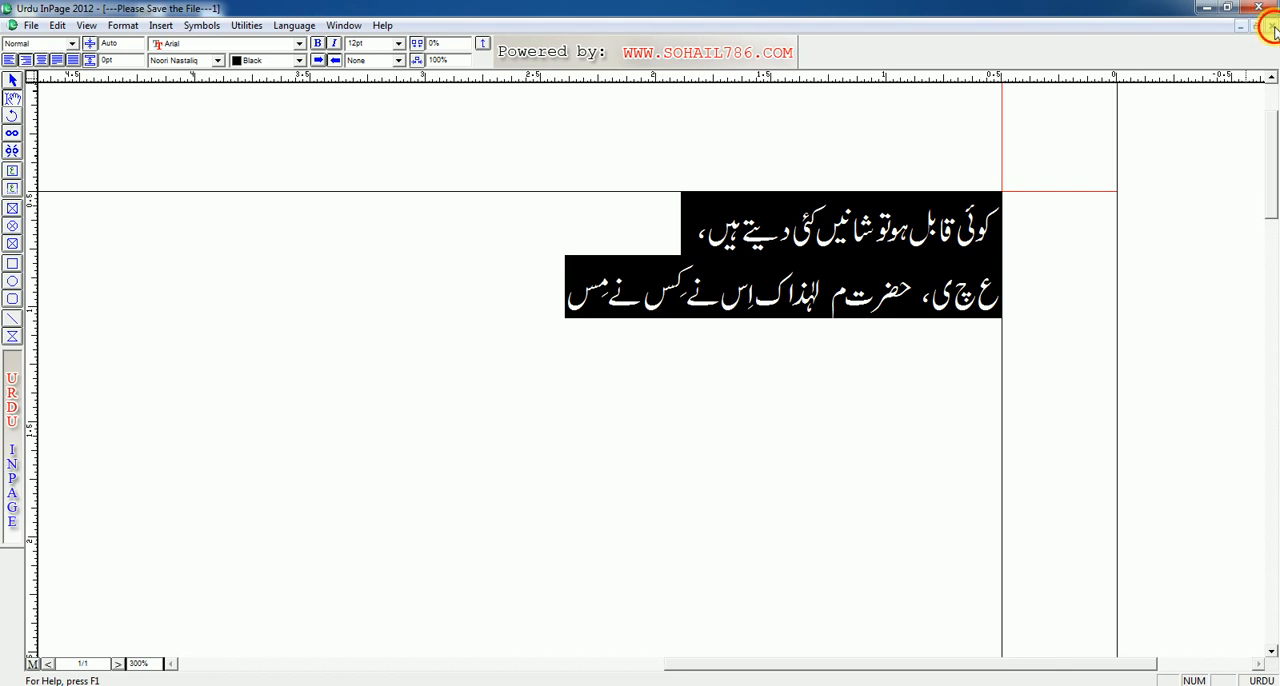
Step: Close the practice document without saving it and minimize the application window
left_click(1272, 28)
left_click(660, 397)
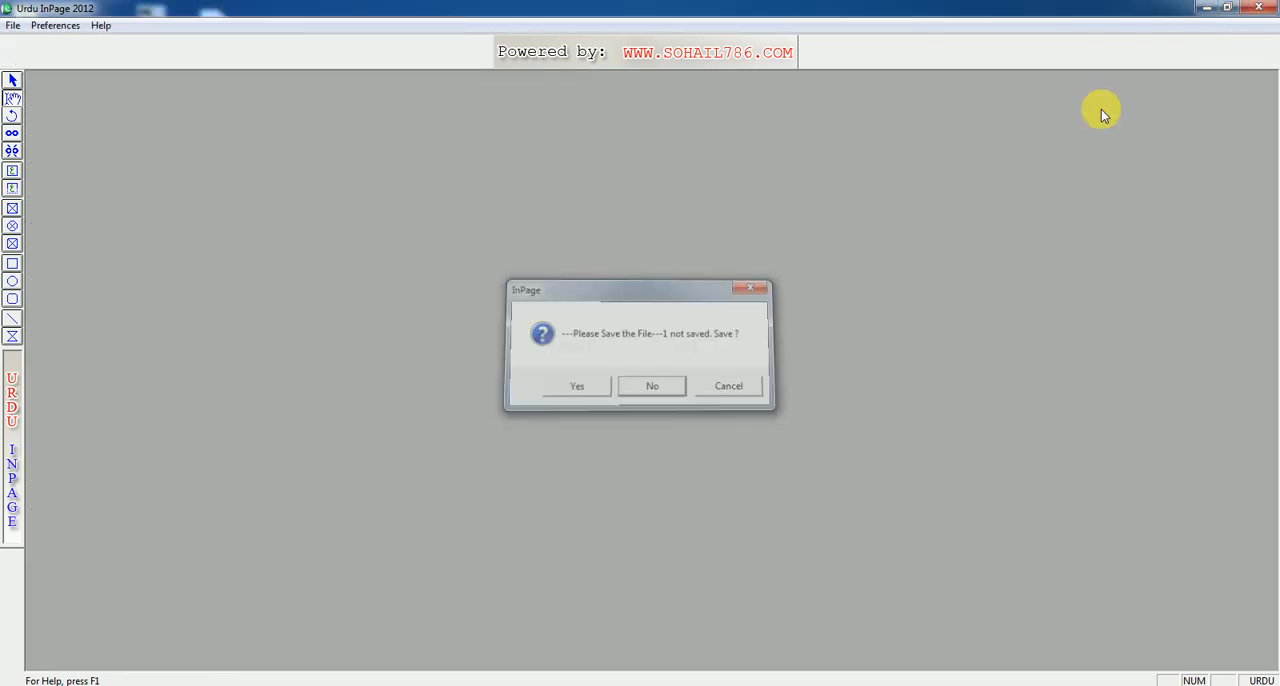
left_click(1208, 9)
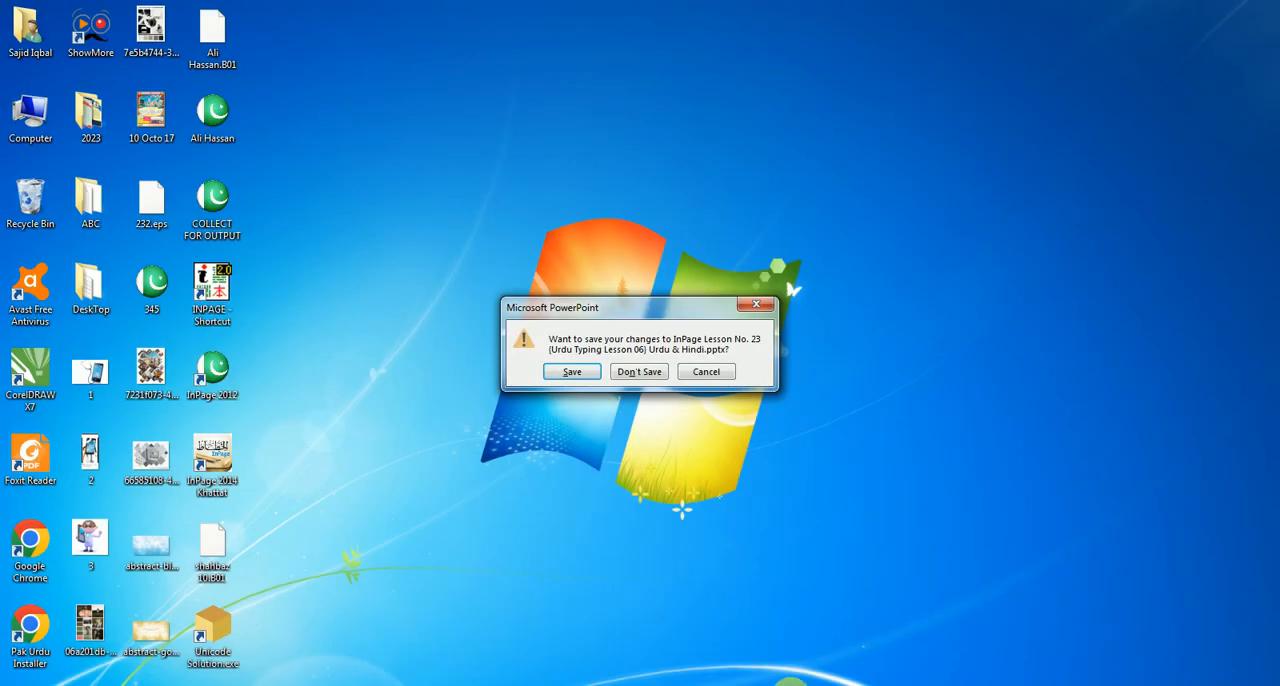
Step: Save the changes to the InPage Lesson No. 23 PowerPoint presentation and show the hidden system tray icons
left_click(591, 381)
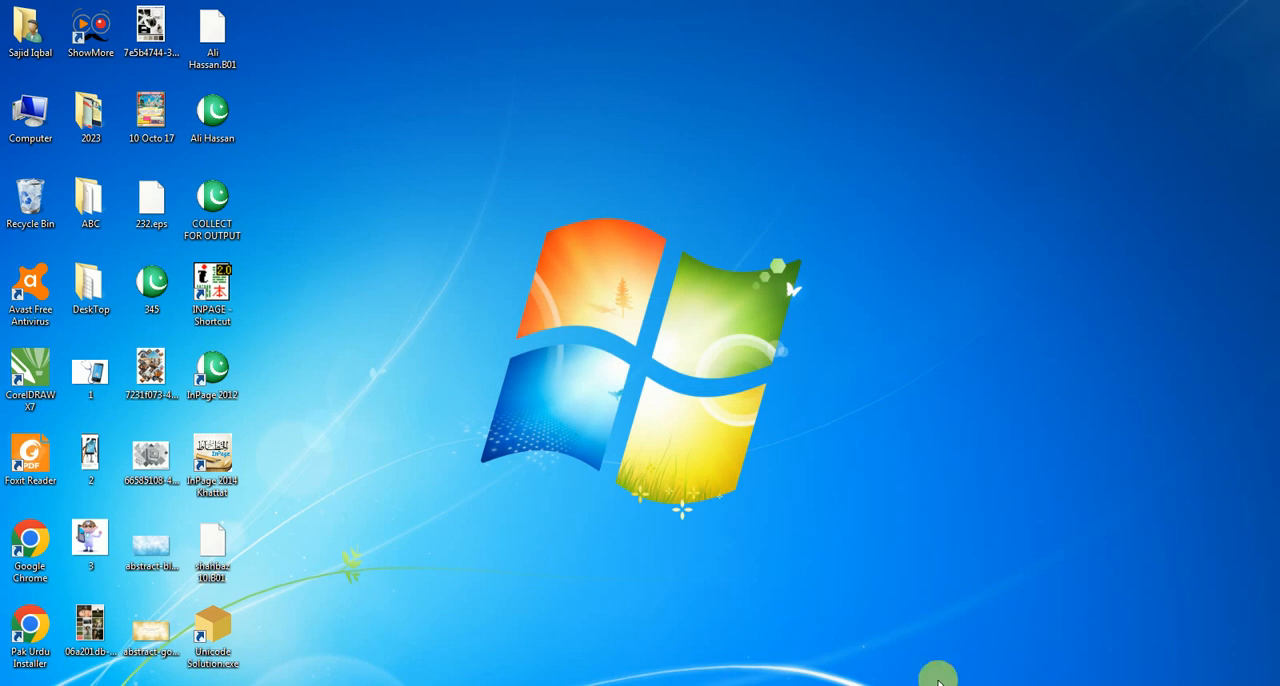
left_click(1121, 684)
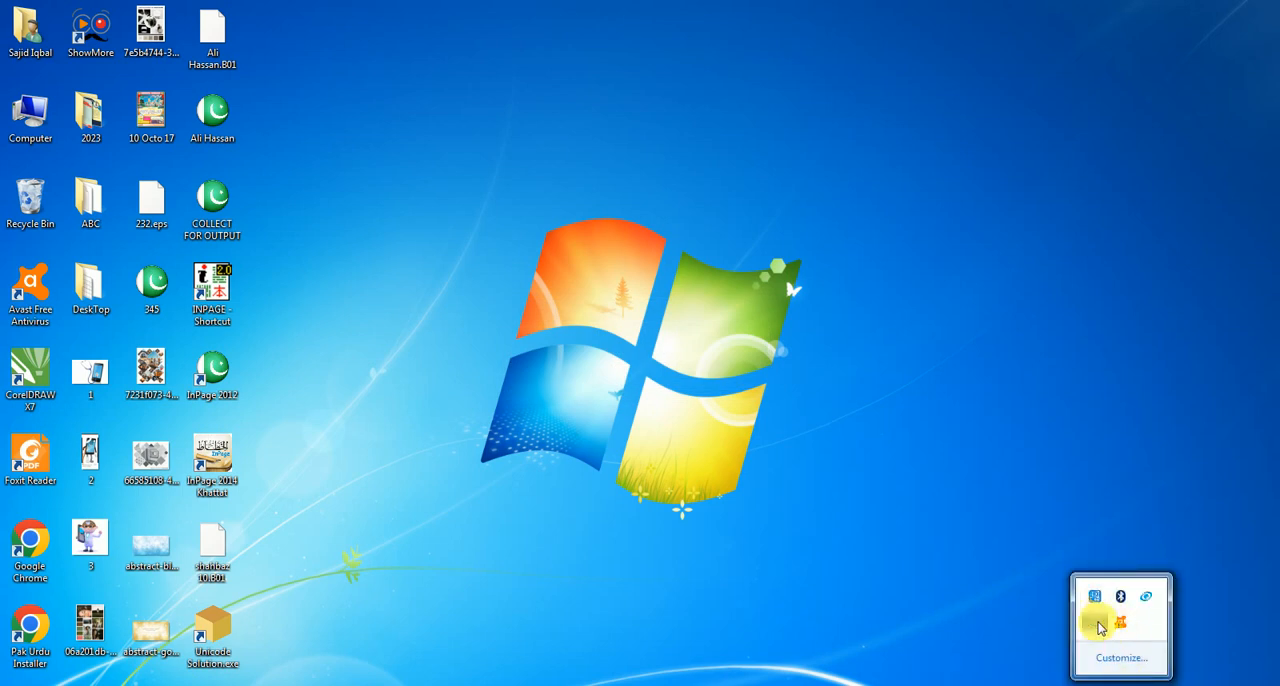